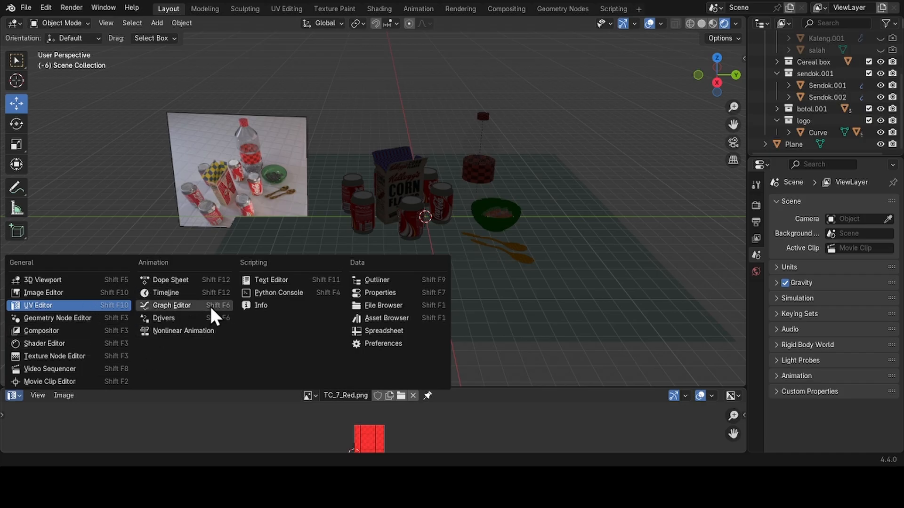
Step: Switch the lower editor to the Timeline and reduce its height to enlarge the 3D viewport
left_click(184, 294)
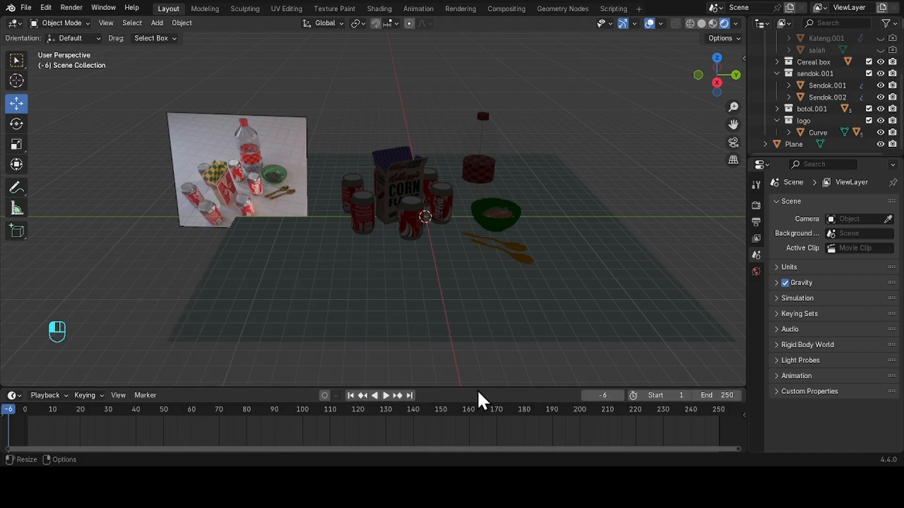
left_click_drag(478, 389, 477, 417)
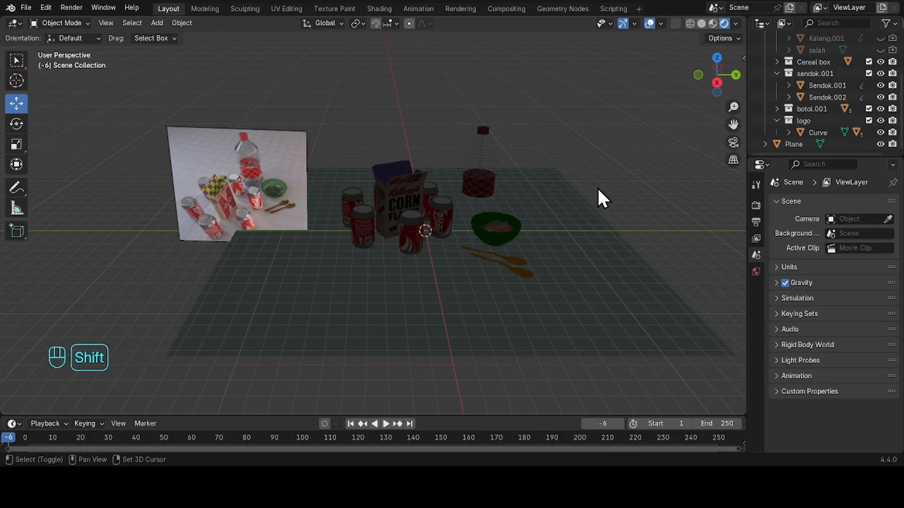
Step: Add an area light at the world origin and scale it up about 7.5 times
middle_click_drag(599, 197, 508, 228, "shift")
scroll(553, 238, "up", 1)
scroll(489, 265, "up", 3)
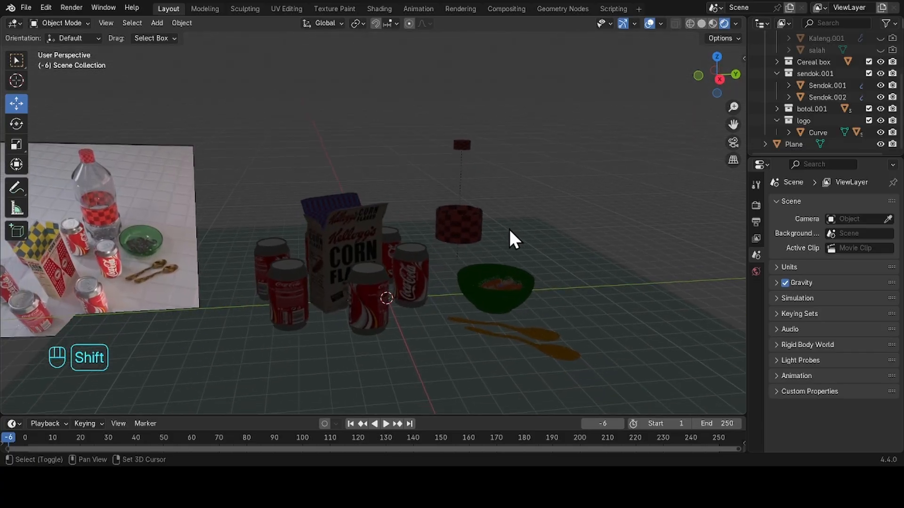
key("shift+a")
mouse_move(510, 257)
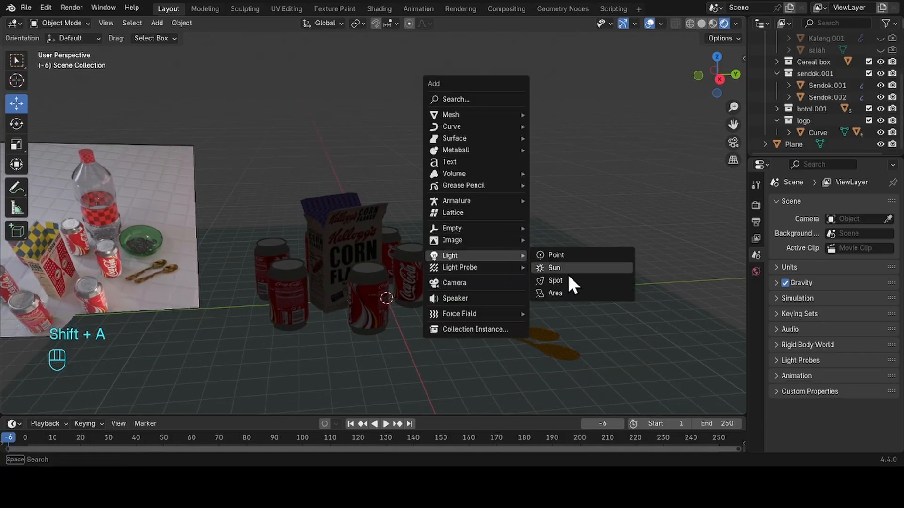
left_click(555, 293)
key("s")
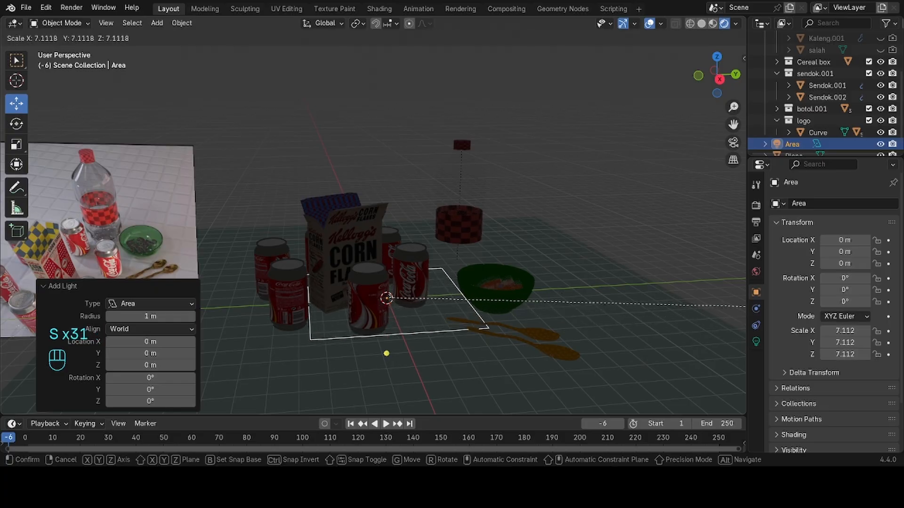
left_click(210, 315)
Step: Raise the area light about 11 m along Z so it sits above the objects
key("g")
key("z")
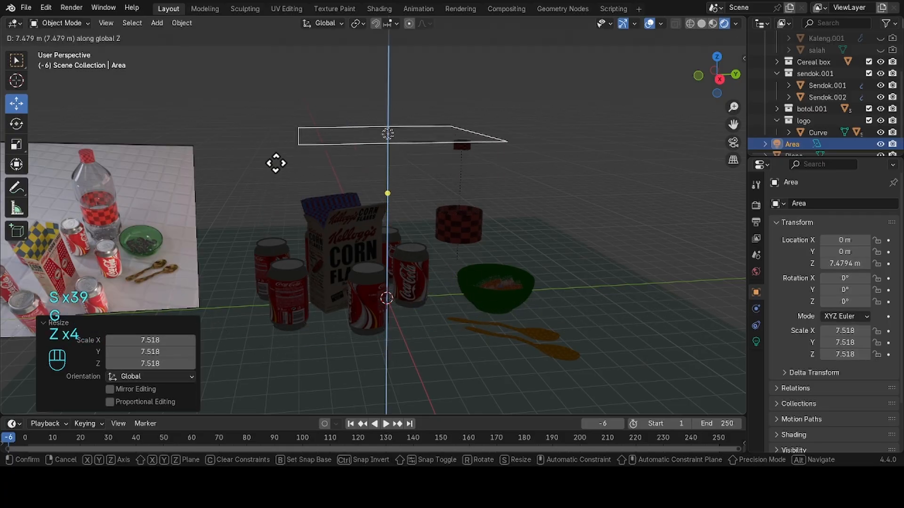
left_click(290, 113)
Step: Enlarge the area light about 2.06 times and raise it about 4.15 m further along Z
scroll(320, 141, "down", 5)
middle_click_drag(335, 159, 355, 188)
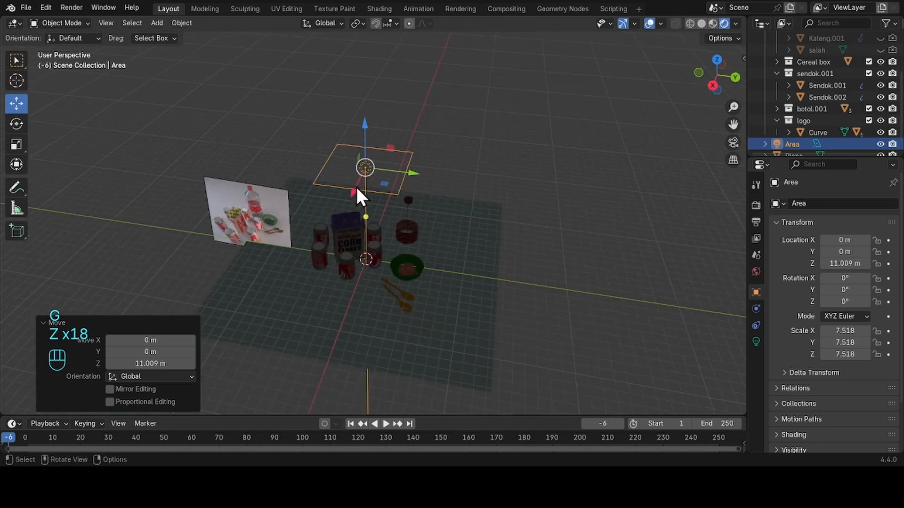
key("s")
left_click(484, 252)
key("g")
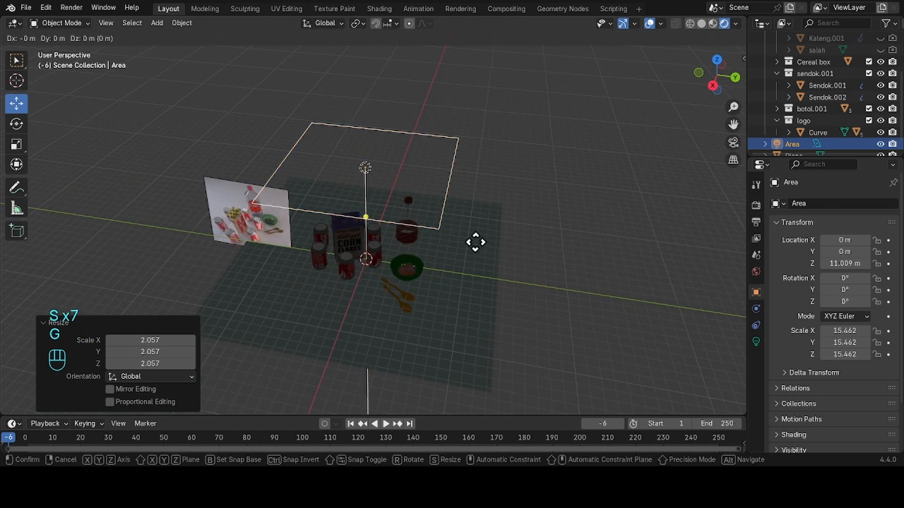
key("z")
left_click(482, 211)
middle_click_drag(376, 216, 395, 168)
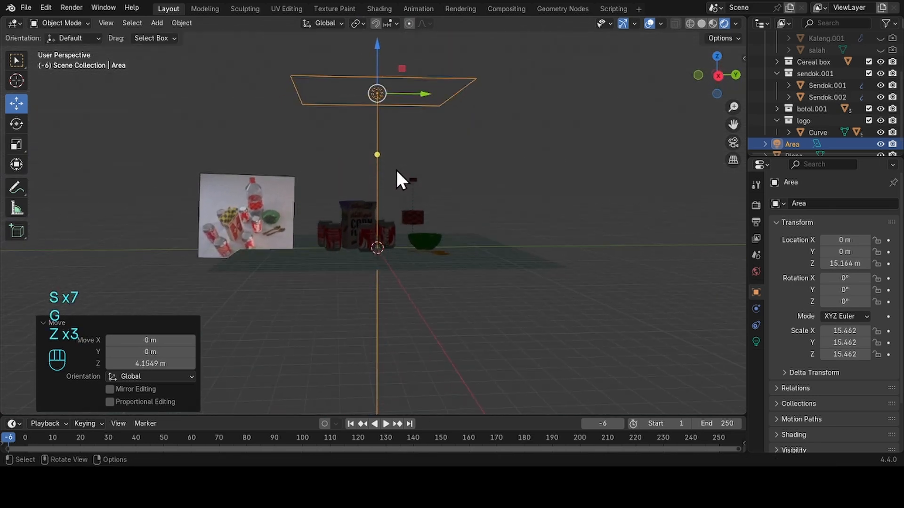
Step: Set the area light's power to 120 W
left_click(756, 342)
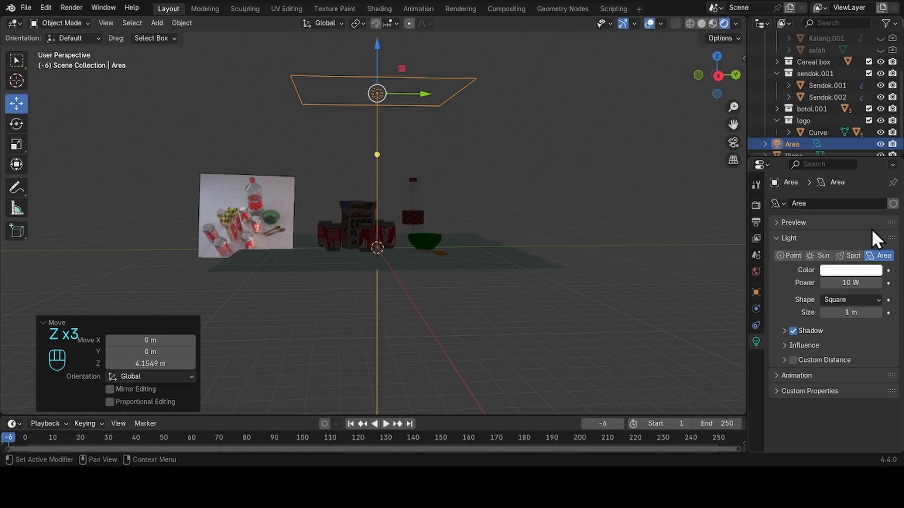
double_click(852, 282)
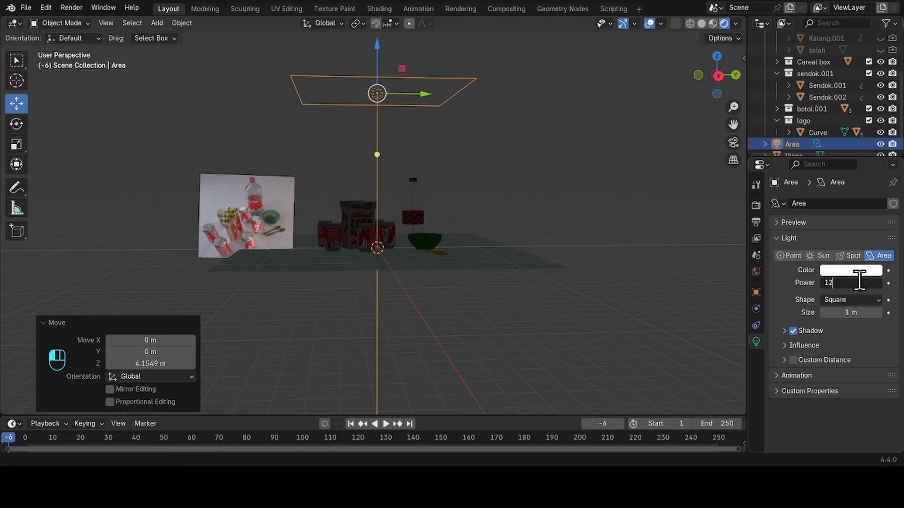
key("Return")
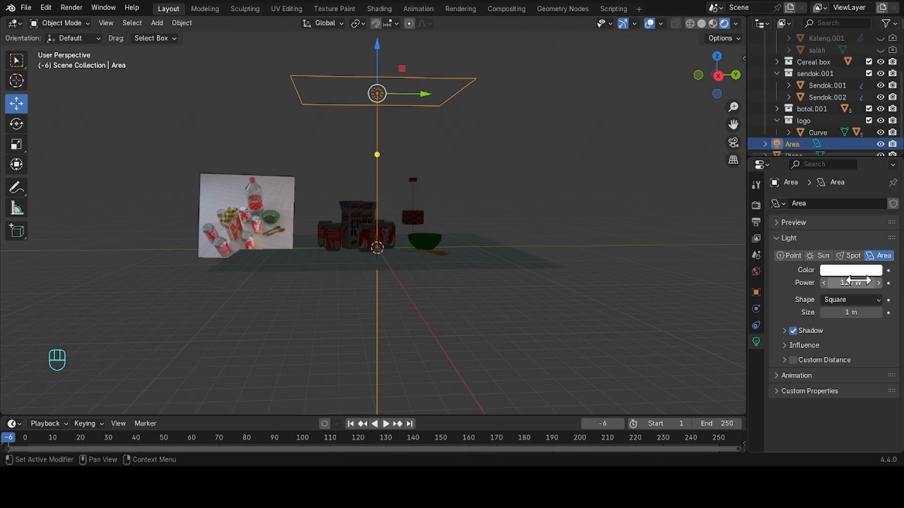
Step: Check the render engine settings and the application preferences
middle_click_drag(604, 165, 640, 185)
scroll(585, 205, "up", 4)
left_click(756, 206)
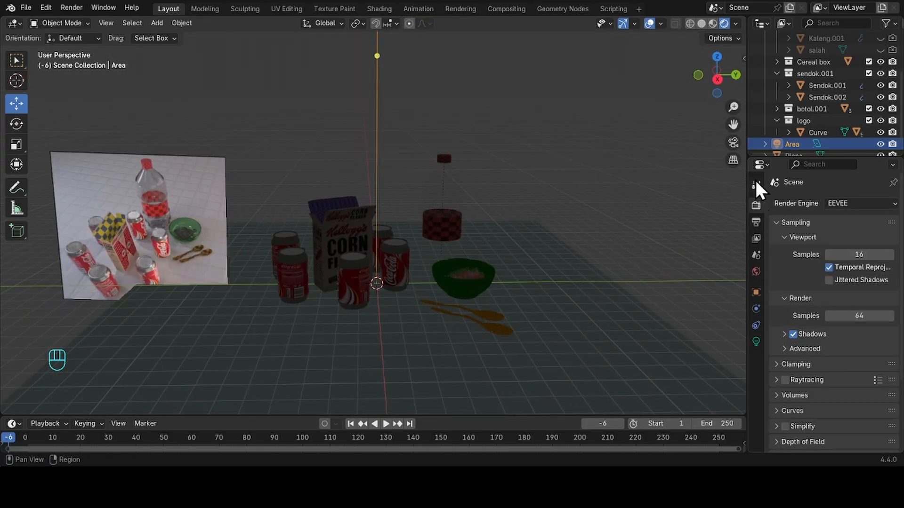
left_click(756, 342)
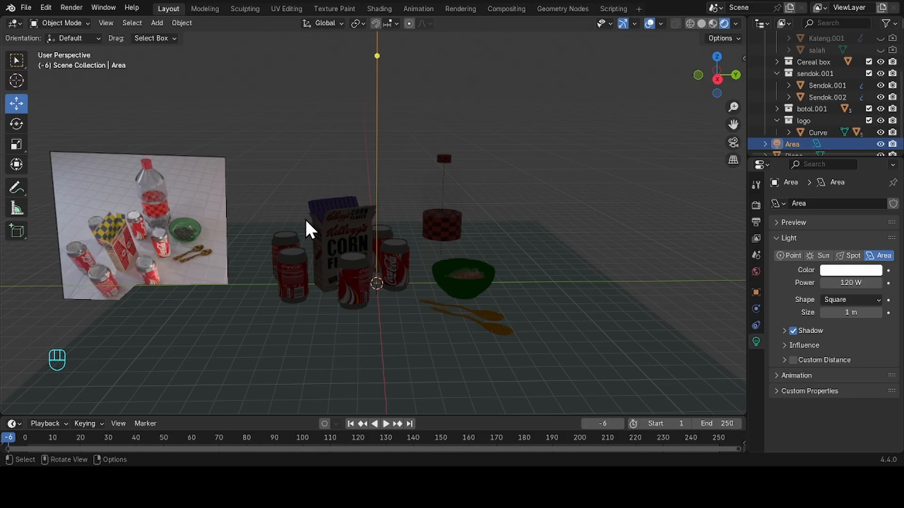
left_click(45, 7)
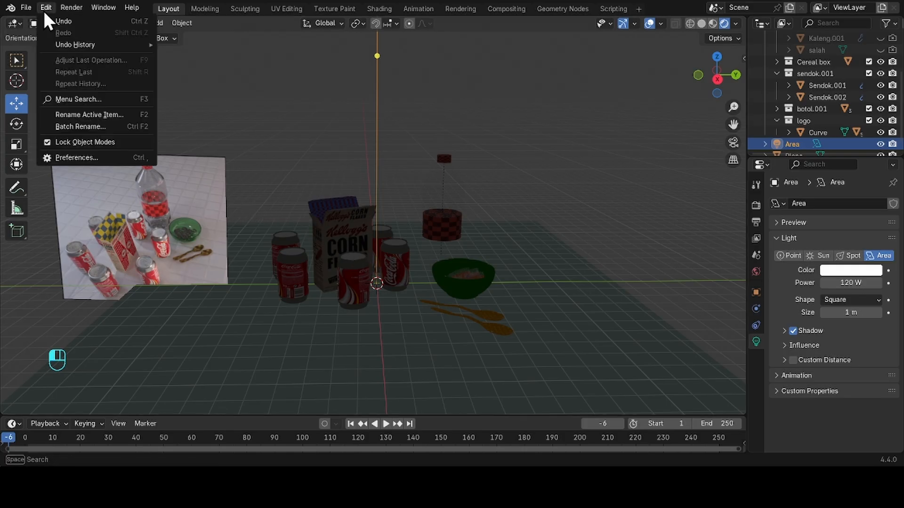
left_click(88, 159)
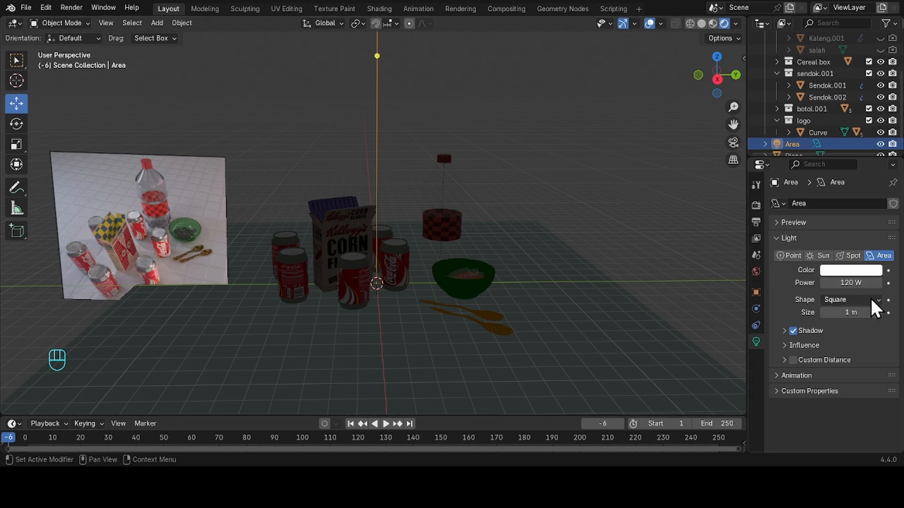
Step: Set the area light's power to 1200 W
scroll(459, 179, "down", 6)
scroll(460, 179, "up", 2)
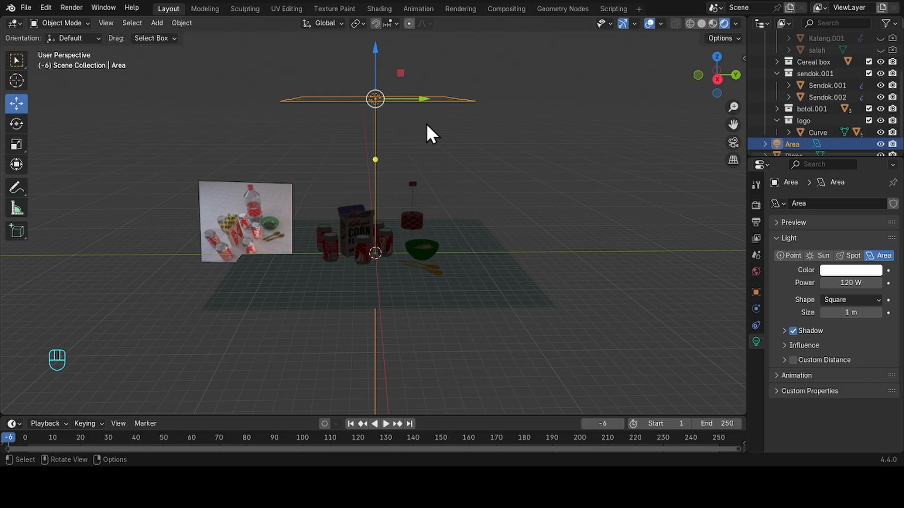
left_click(422, 202)
left_click(400, 104)
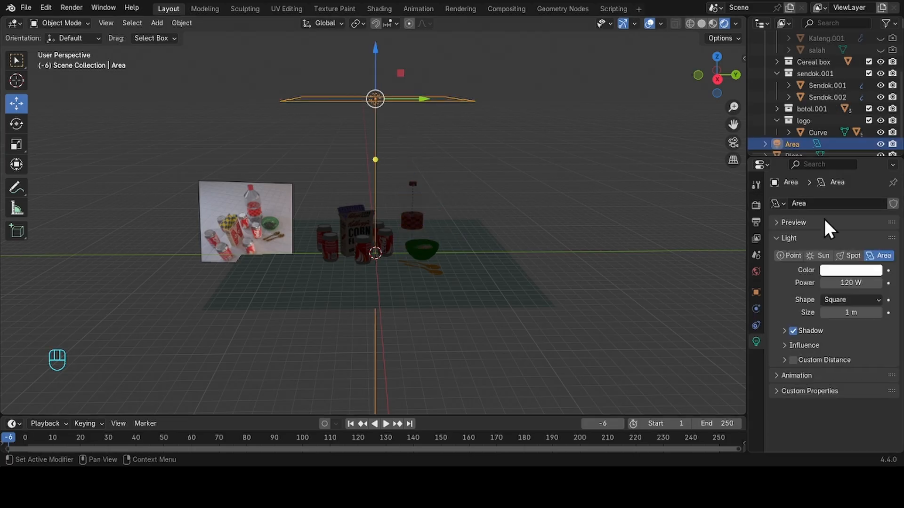
left_click(837, 282)
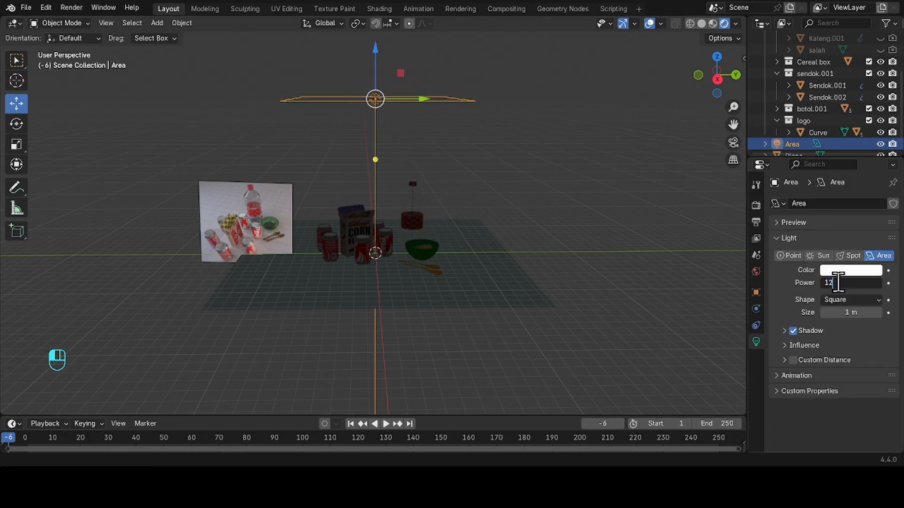
type("1200")
key("Return")
Step: Enlarge the area light about 1.11 times and set its power to 1500 W
middle_click_drag(590, 212, 504, 174)
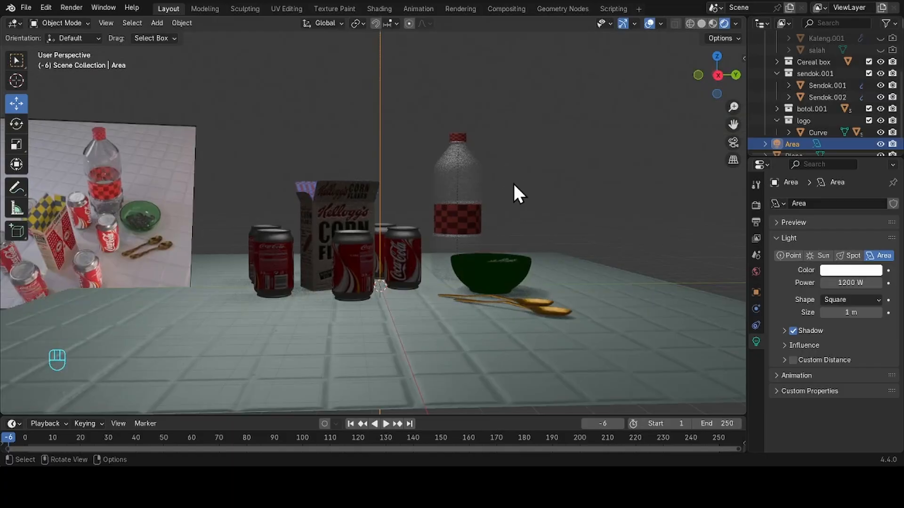
key("s")
left_click(564, 208)
middle_click_drag(563, 208, 507, 209)
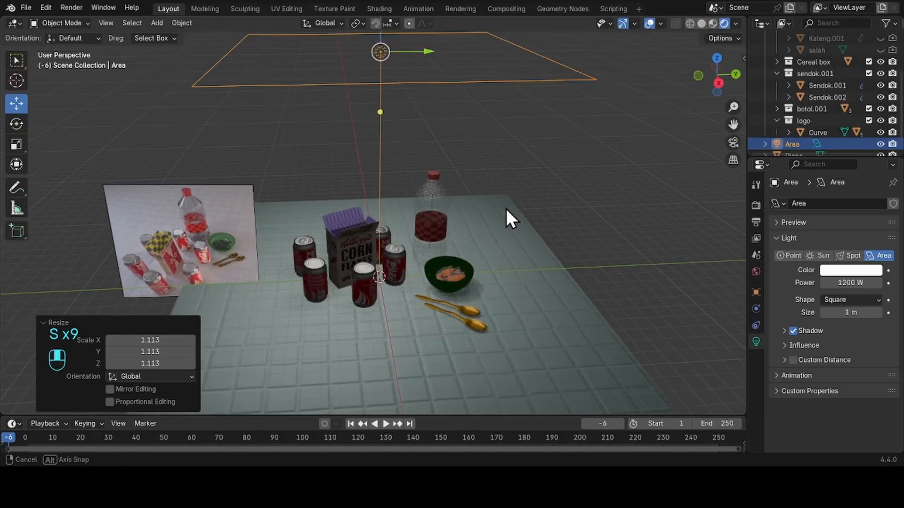
left_click(854, 278)
type("1500")
key("Return")
Step: Duplicate the area light and offset the copy about 7.4 m in X, 3.4 m in Y and -1.8 m in Z
middle_click_drag(527, 207, 589, 212)
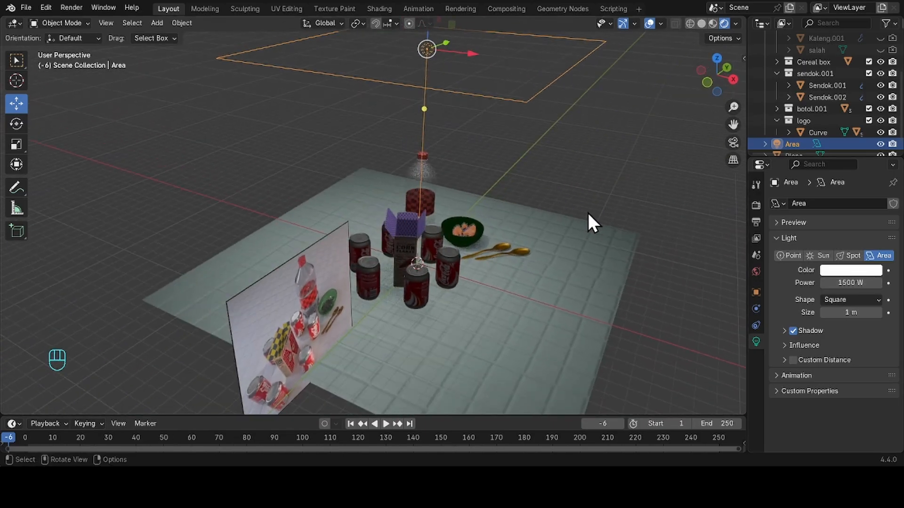
key("shift+d")
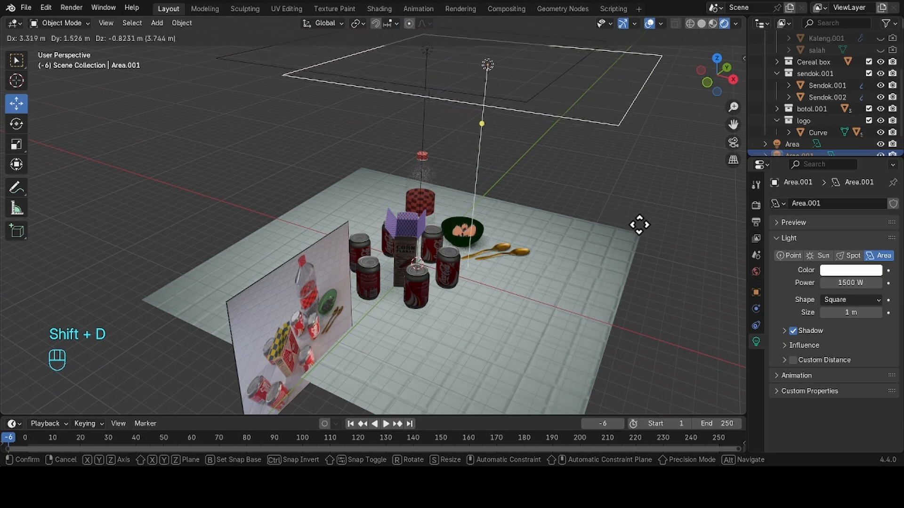
left_click(710, 242)
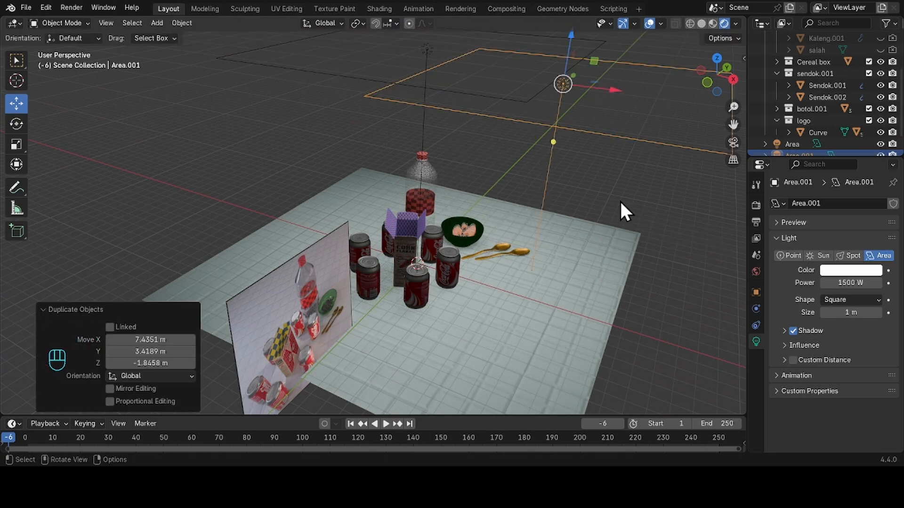
Step: Aim the duplicated area light diagonally down toward the cereal box and cans
middle_click_drag(624, 210, 507, 176)
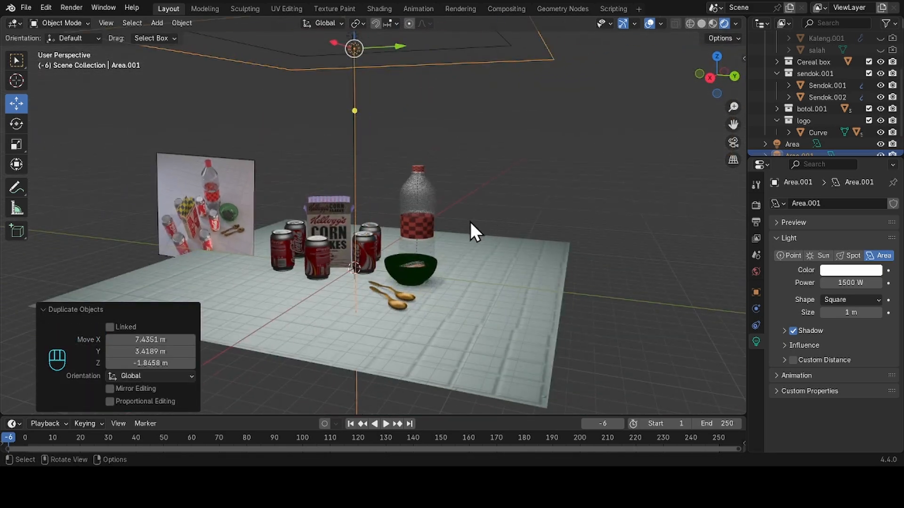
left_click_drag(355, 111, 347, 137)
middle_click_drag(348, 137, 413, 244)
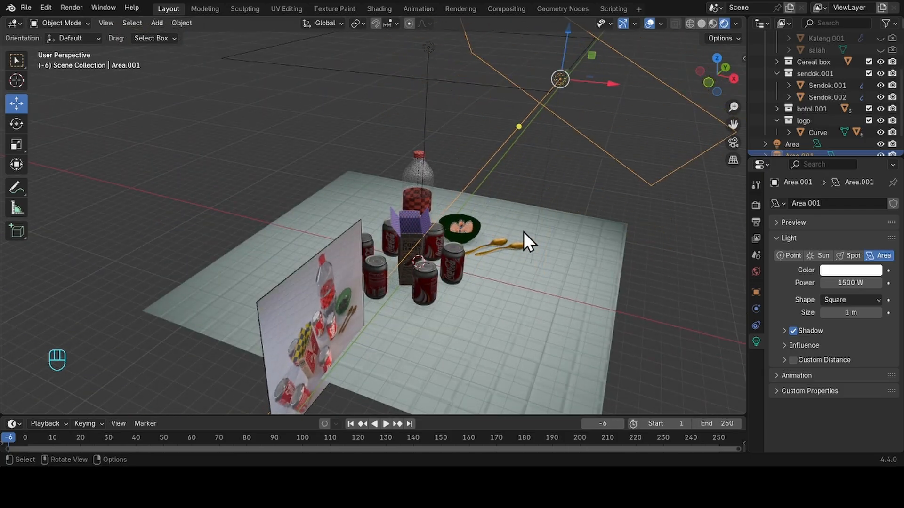
middle_click_drag(523, 232, 321, 184)
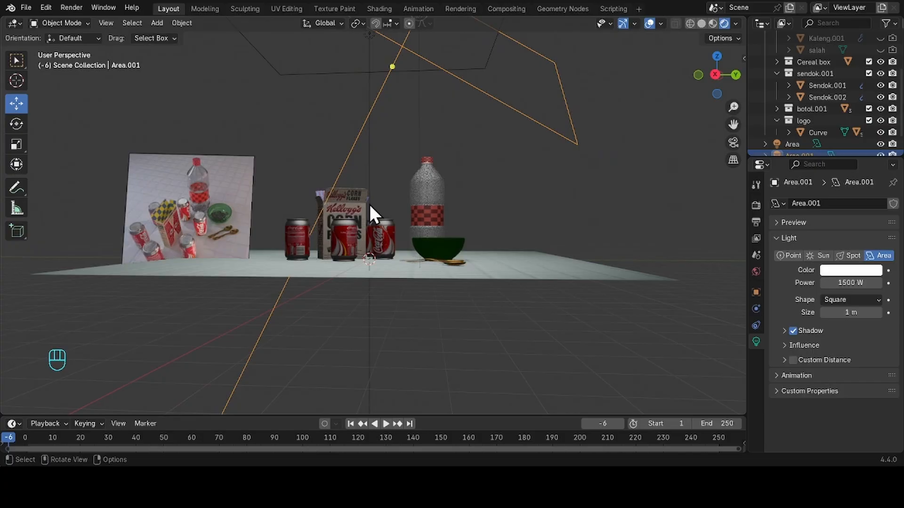
middle_click_drag(480, 211, 451, 219)
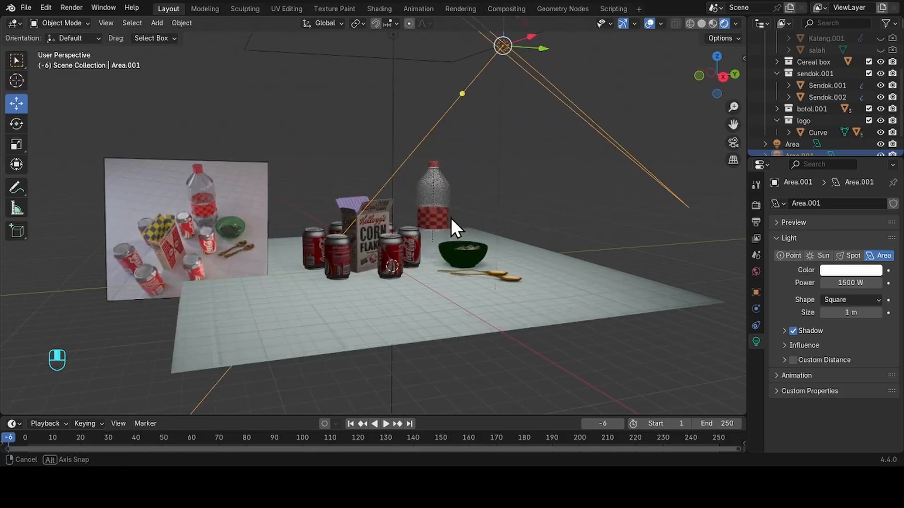
Step: Change the duplicated area light's color to a warm peach orange
left_click(842, 271)
left_click_drag(822, 160, 811, 143)
middle_click_drag(734, 193, 688, 225)
left_click(846, 270)
left_click_drag(811, 177, 808, 153)
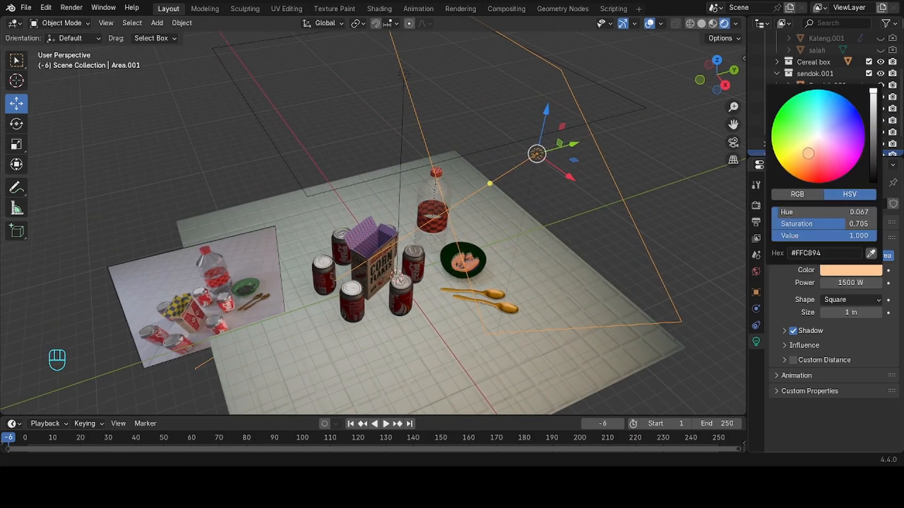
Step: Select the green bowl and show its mangkok material nodes in an enlarged Shader Editor below the viewport
middle_click_drag(706, 188, 479, 224)
scroll(561, 233, "up", 4)
scroll(478, 224, "up", 5)
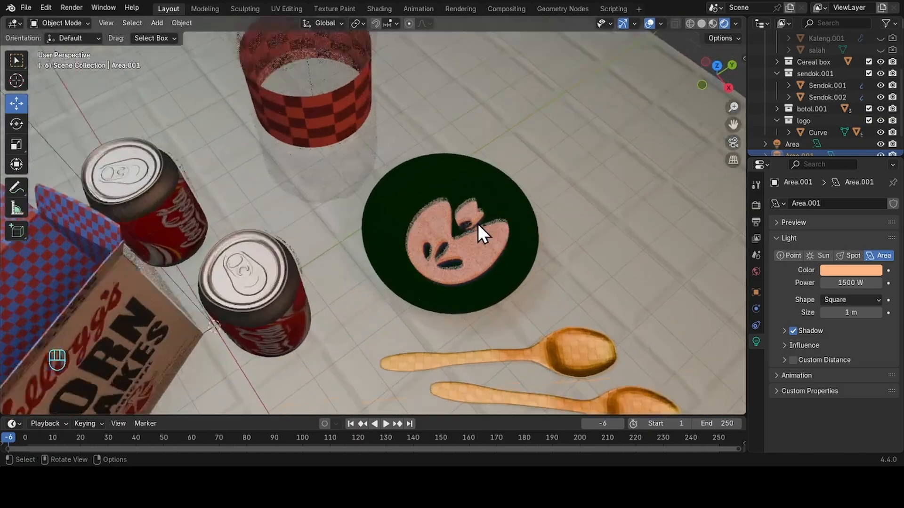
left_click(421, 195)
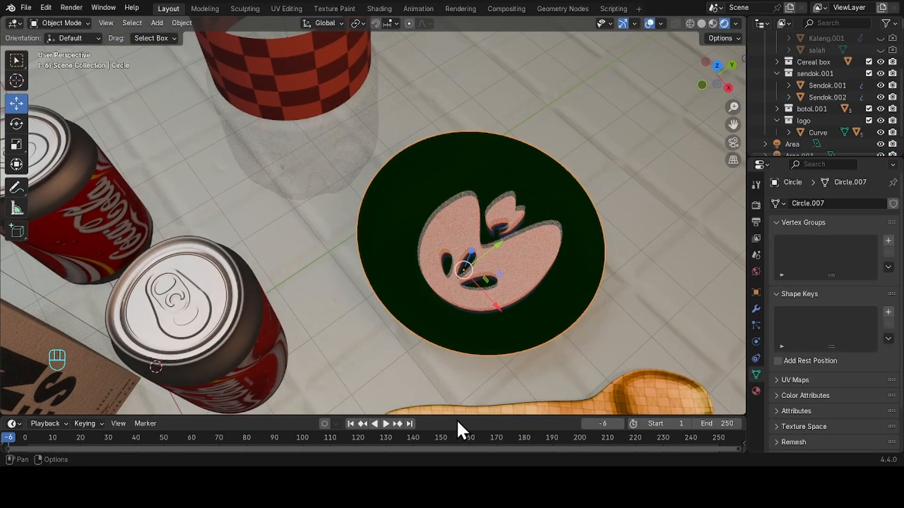
left_click_drag(457, 416, 446, 299)
left_click(11, 307)
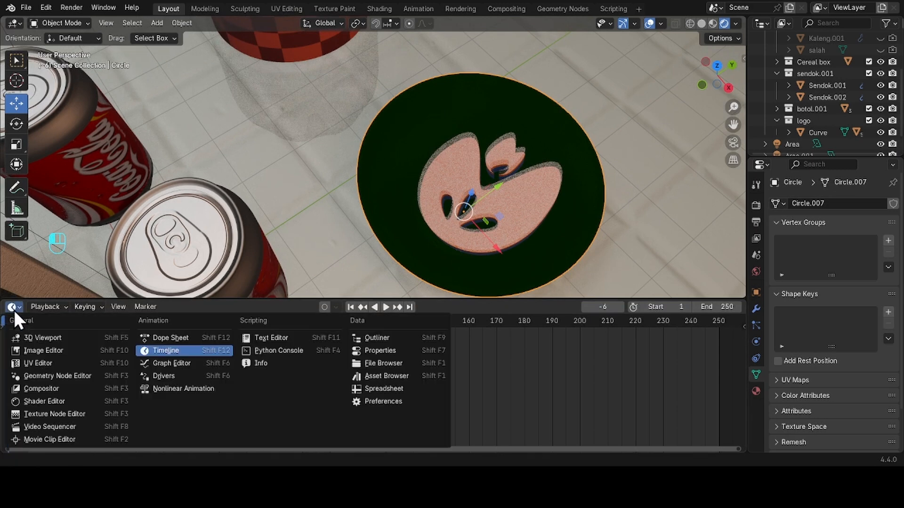
left_click(20, 306)
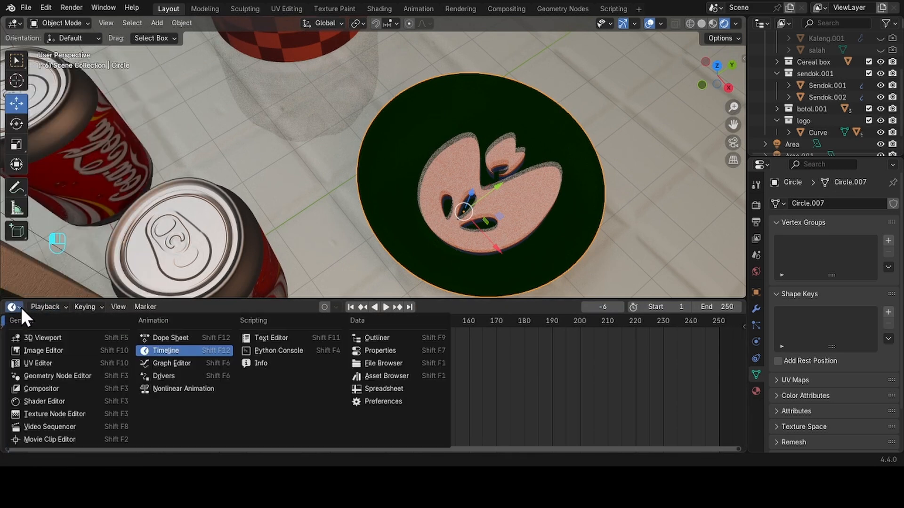
left_click(66, 402)
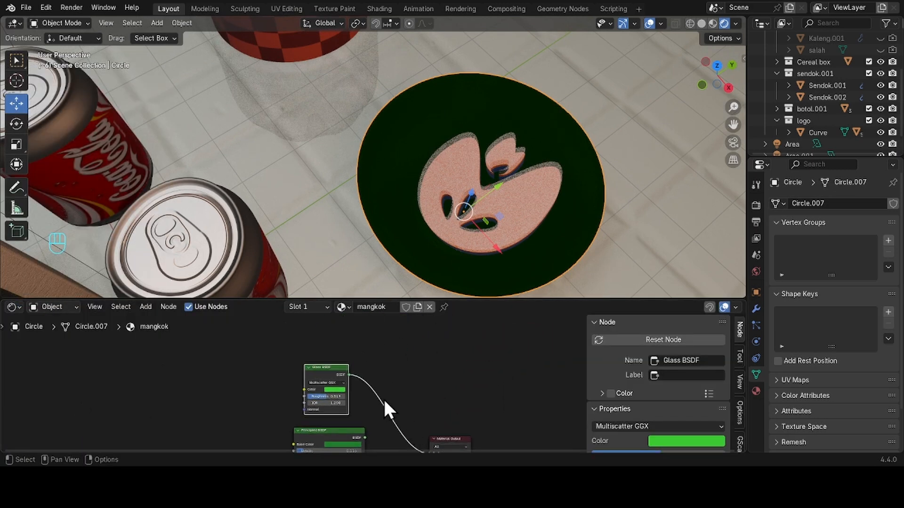
scroll(437, 354, "up", 4)
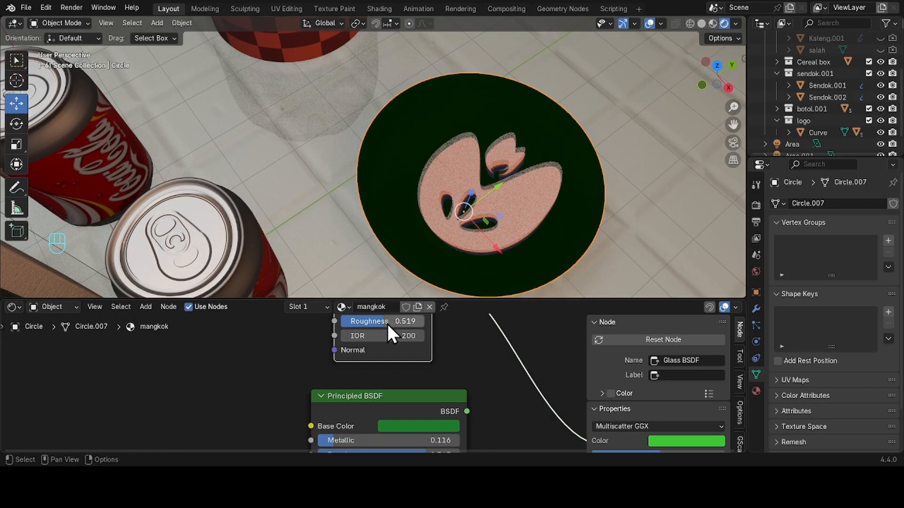
Step: Set the bowl's Glass BSDF roughness to about 0.352 and its IOR to 0.400
mouse_move(388, 324)
left_mouse_down()
mouse_move(360, 336)
mouse_move(376, 335)
left_mouse_up()
middle_click_drag(607, 263, 483, 242)
scroll(491, 203, "up", 7)
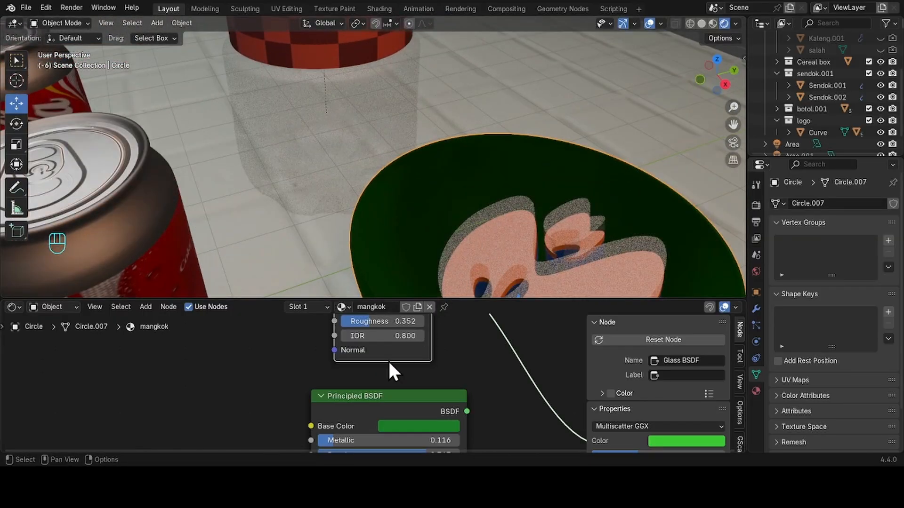
mouse_move(377, 337)
left_mouse_down()
mouse_move(351, 338)
mouse_move(363, 338)
left_mouse_up()
middle_click_drag(559, 217, 577, 235)
middle_click_drag(577, 235, 413, 225, "shift")
scroll(412, 145, "down", 3)
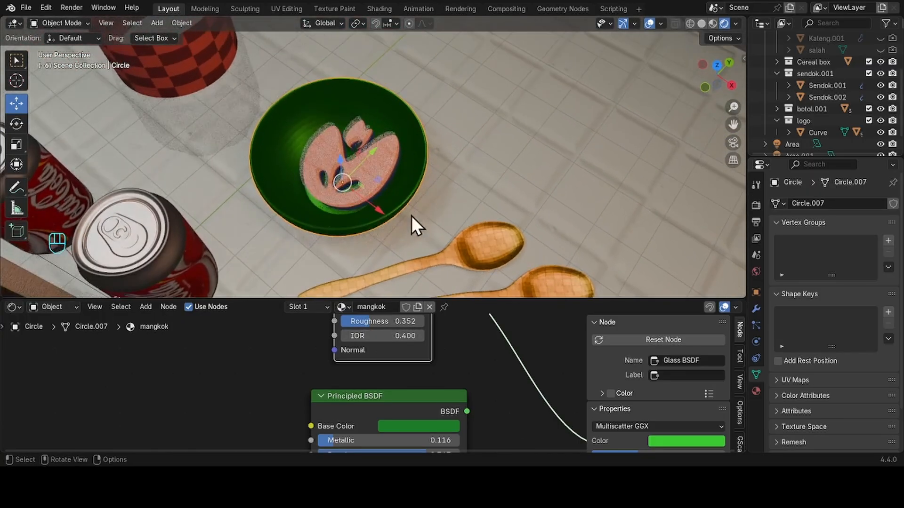
middle_click_drag(466, 337, 419, 382)
scroll(367, 358, "down", 1)
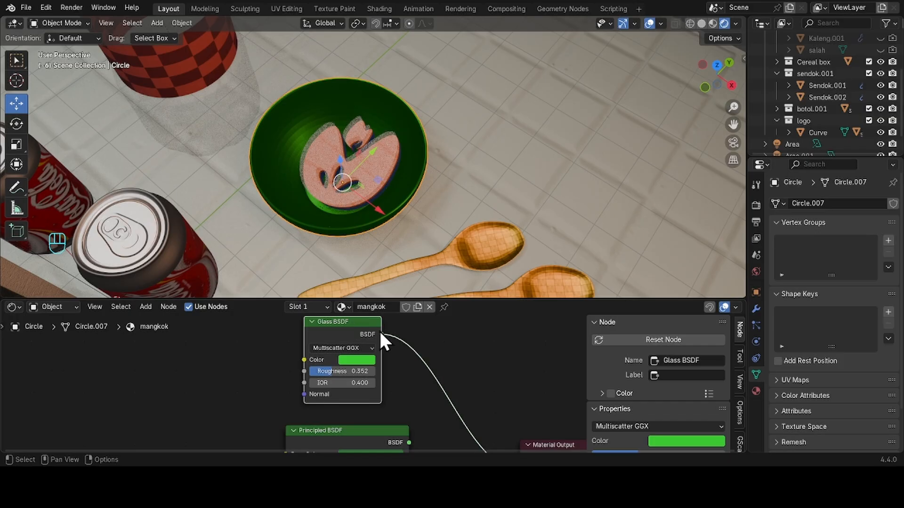
key("Delete")
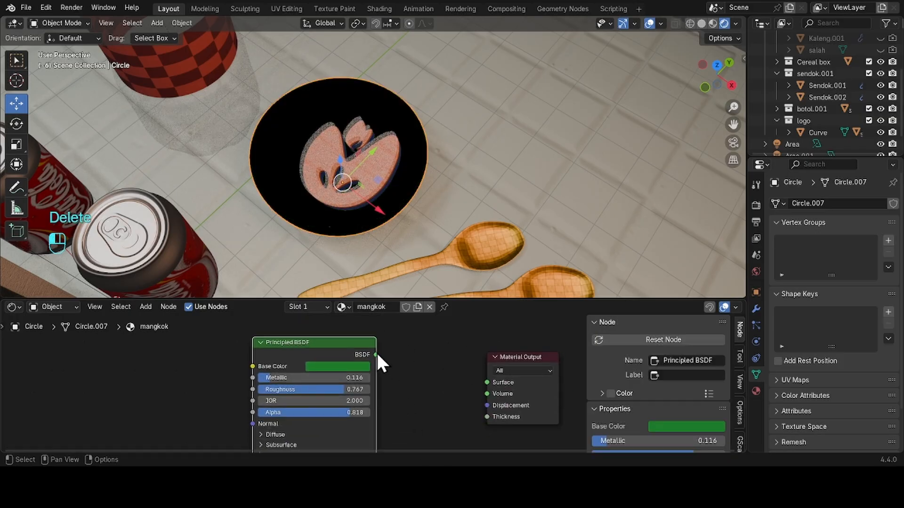
left_click_drag(474, 384, 473, 384)
key("Escape")
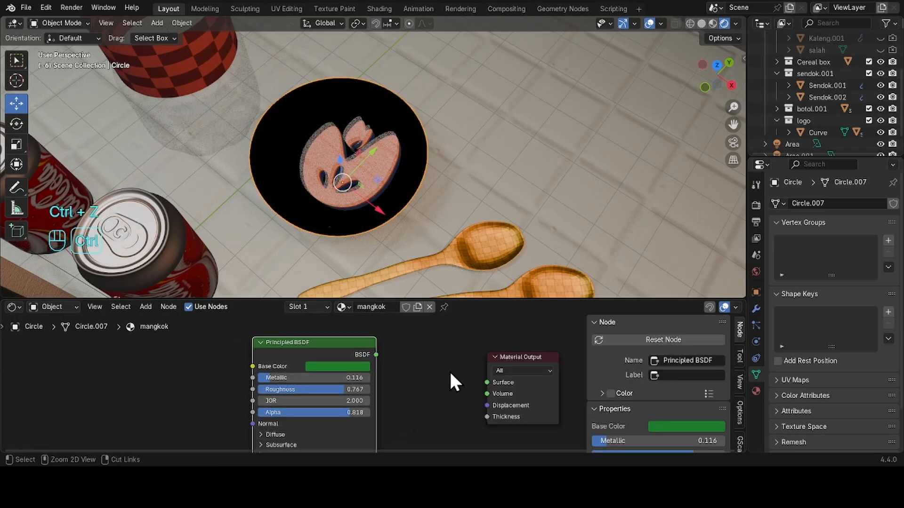
key("ctrl+z")
key("ctrl+z")
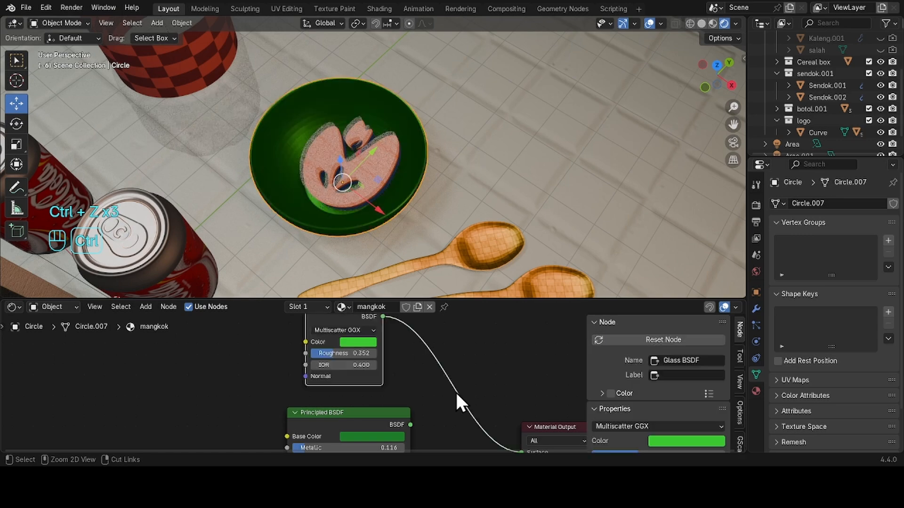
Step: Connect the mangkok material's Principled BSDF to the Material Output's Surface input in place of the Glass BSDF
middle_click_drag(469, 404, 413, 362)
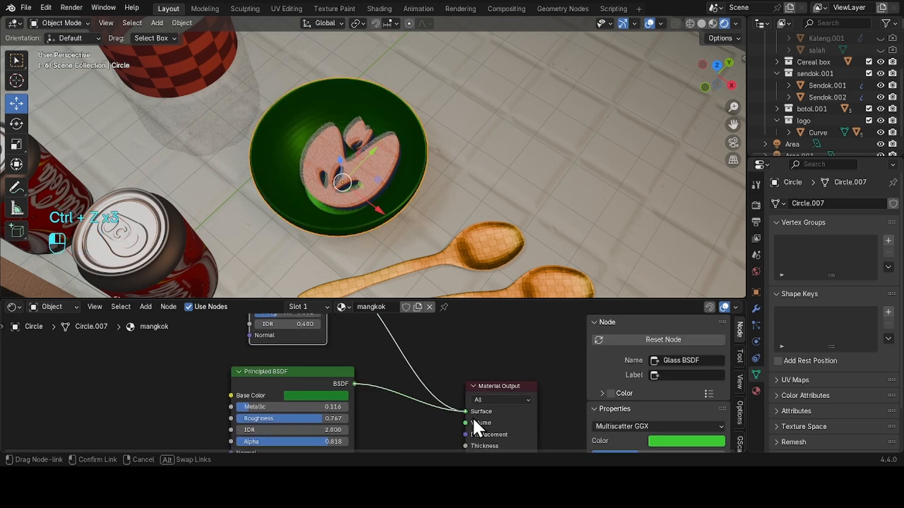
left_click_drag(473, 418, 473, 418)
middle_click_drag(397, 282, 363, 198)
middle_click_drag(324, 443, 389, 394)
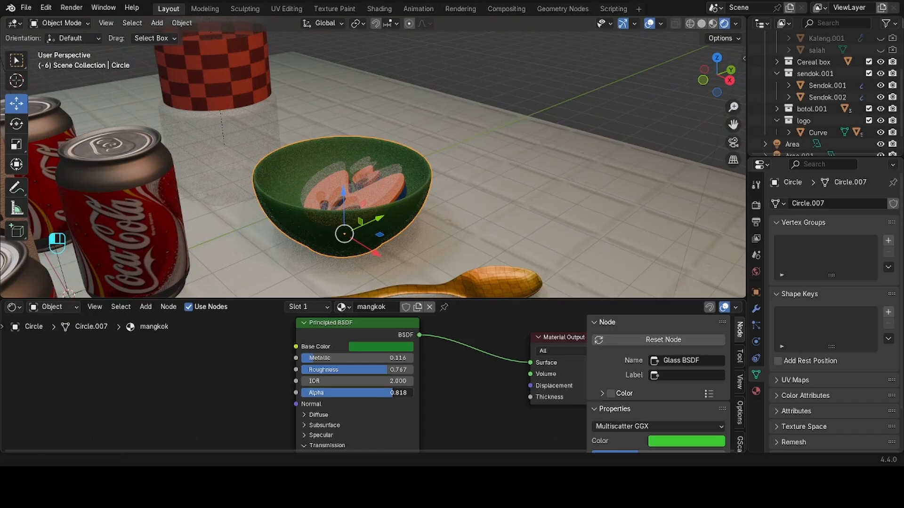
Step: Set the bowl's Principled BSDF alpha to about 0.571 and increase its transmission weight
left_click_drag(392, 393, 369, 393)
middle_click_drag(352, 416, 379, 371)
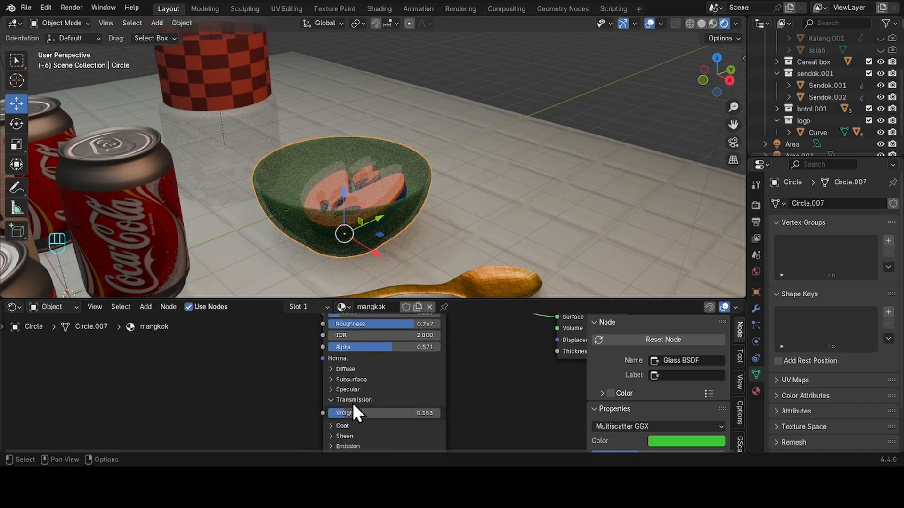
left_click_drag(353, 412, 399, 412)
middle_click_drag(396, 224, 380, 277)
Step: Examine the bowl, cans and whole tabletop scene up close and from a distance, with the floor plane selected
left_click(468, 208)
scroll(294, 211, "down", 4)
middle_click_drag(282, 213, 394, 220)
scroll(394, 220, "up", 10)
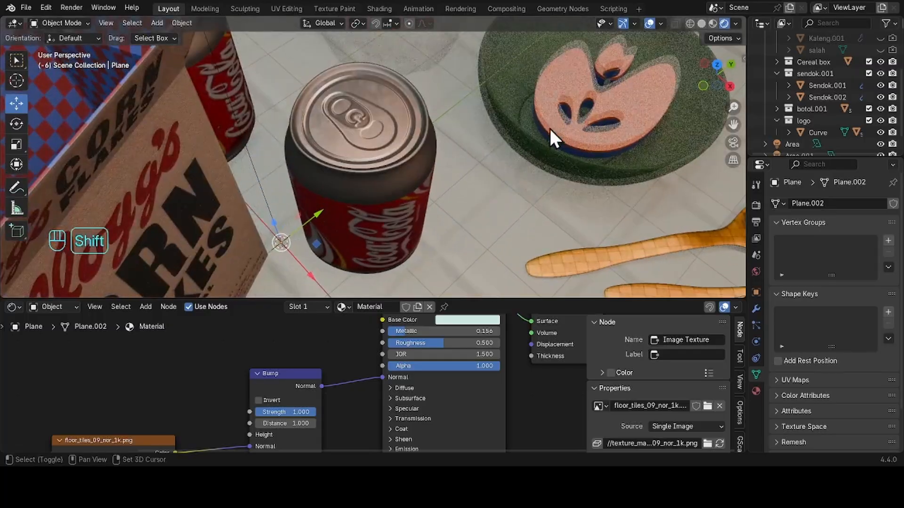
middle_click_drag(550, 130, 468, 162, "shift")
scroll(431, 164, "up", 3)
scroll(453, 189, "down", 5)
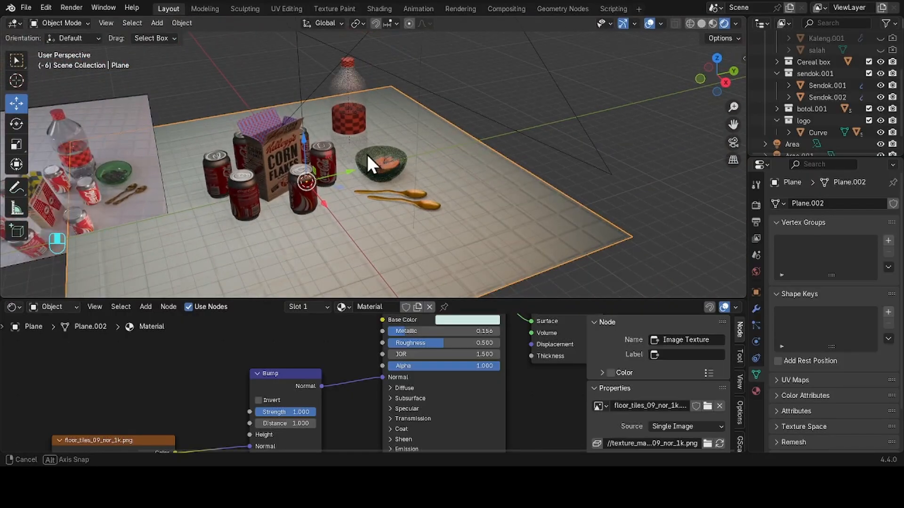
middle_click_drag(366, 154, 425, 87)
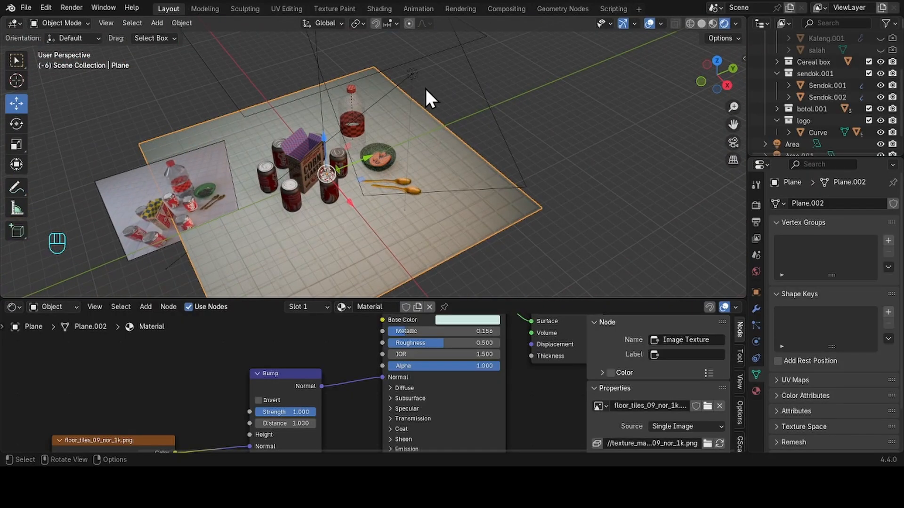
Step: Lower the warm-coloured area light by about 3.15 m along the global Z axis
left_click(411, 74)
key("g")
key("z")
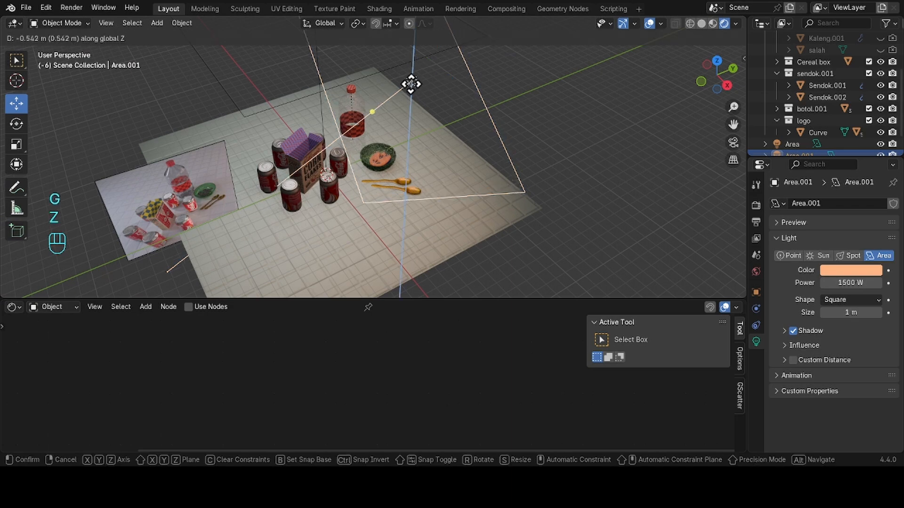
left_click(442, 123)
Step: Move the warm area light about 5.56 m along the global X axis
middle_click_drag(442, 123, 475, 104)
key("g")
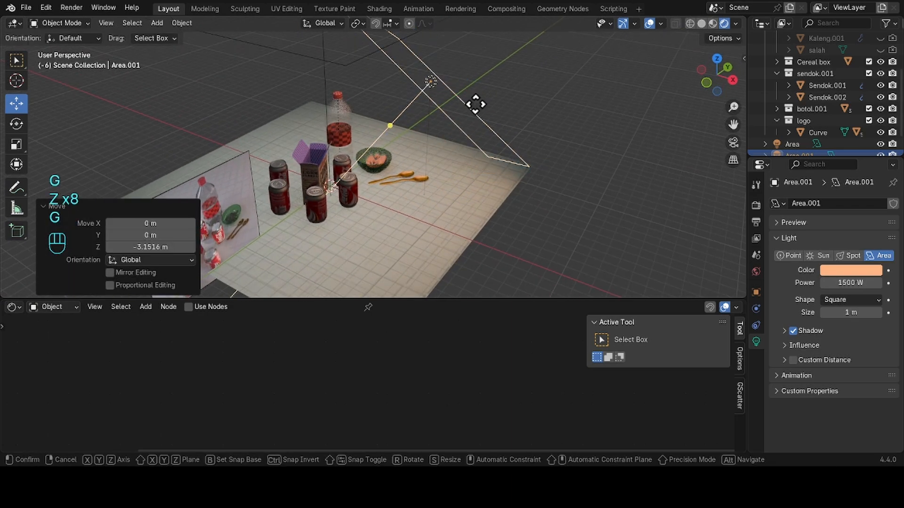
key("x")
key("x")
key("x")
key("x")
key("x")
key("x")
key("x")
key("x")
key("x")
key("x")
key("x")
key("x")
left_click(540, 130)
middle_click_drag(540, 130, 372, 131)
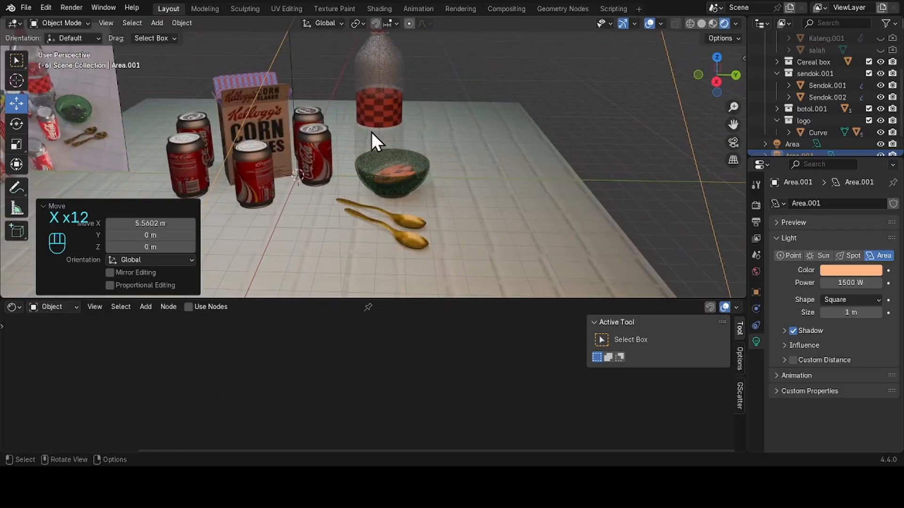
middle_click_drag(278, 134, 392, 113)
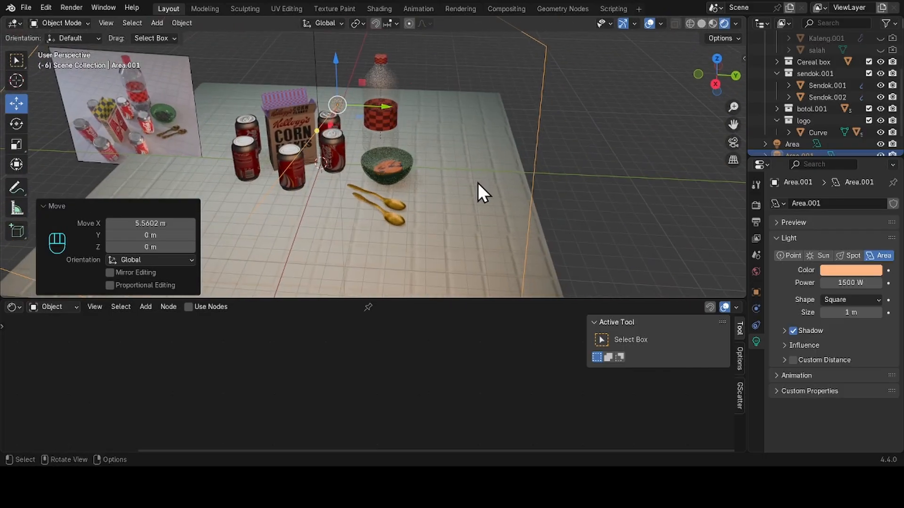
middle_click_drag(478, 183, 420, 176)
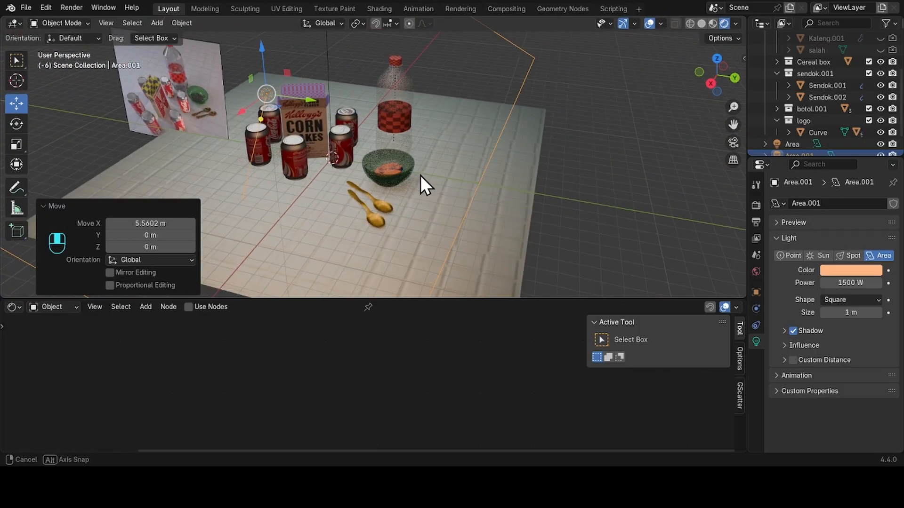
Step: Shift the warm area light's color to a more saturated orange
left_click(840, 273)
left_click(854, 267)
mouse_move(831, 151)
left_mouse_down()
mouse_move(835, 115)
mouse_move(811, 113)
mouse_move(804, 155)
left_mouse_up()
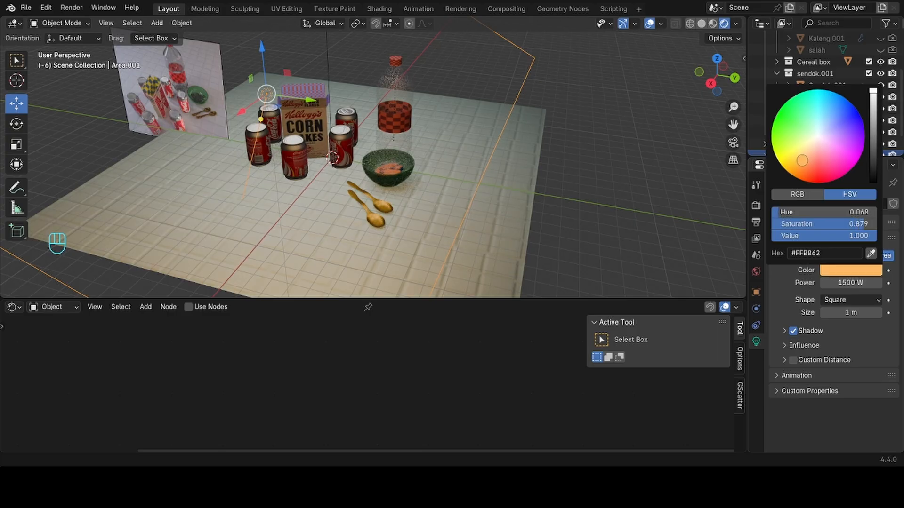
Step: Try the orange area light at a power of 10000 W and at 5500 W
left_click(847, 282)
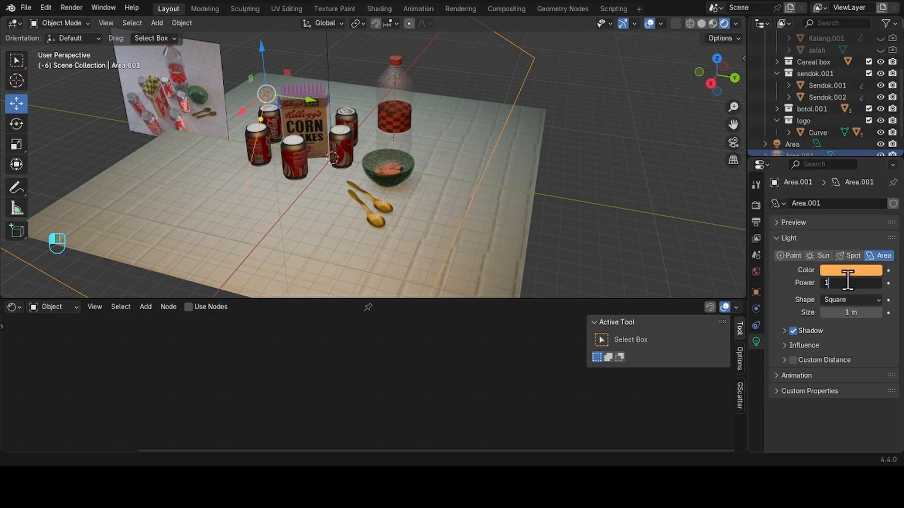
key("Return")
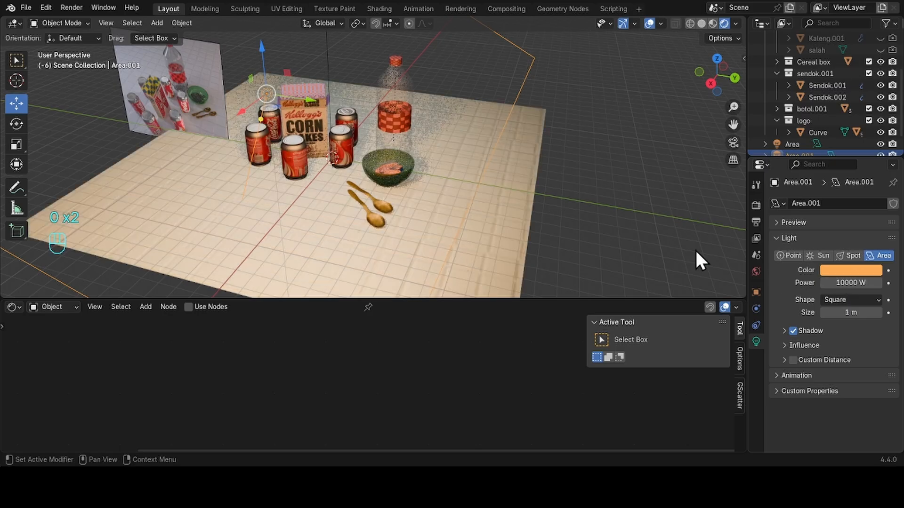
middle_click_drag(695, 249, 411, 190)
scroll(428, 161, "up", 5)
scroll(411, 190, "down", 5)
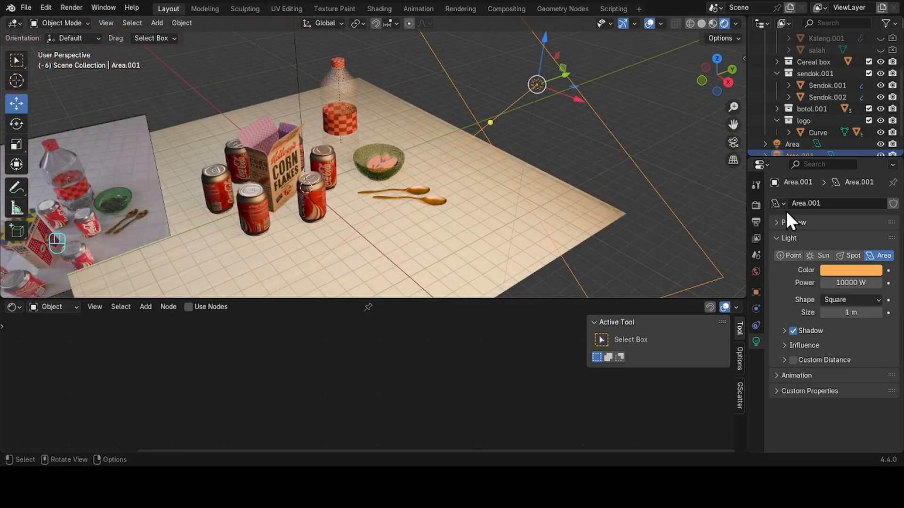
left_click(857, 282)
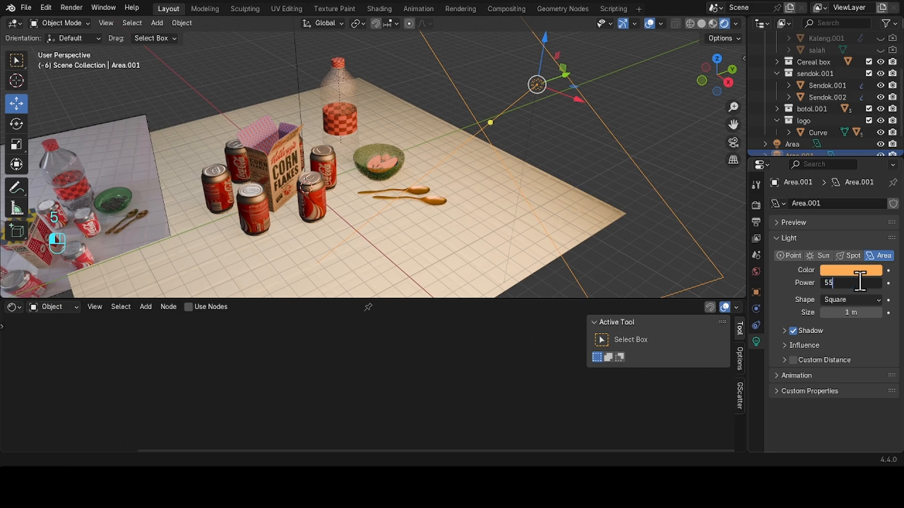
middle_click_drag(488, 213, 605, 216)
scroll(606, 216, "down", 5)
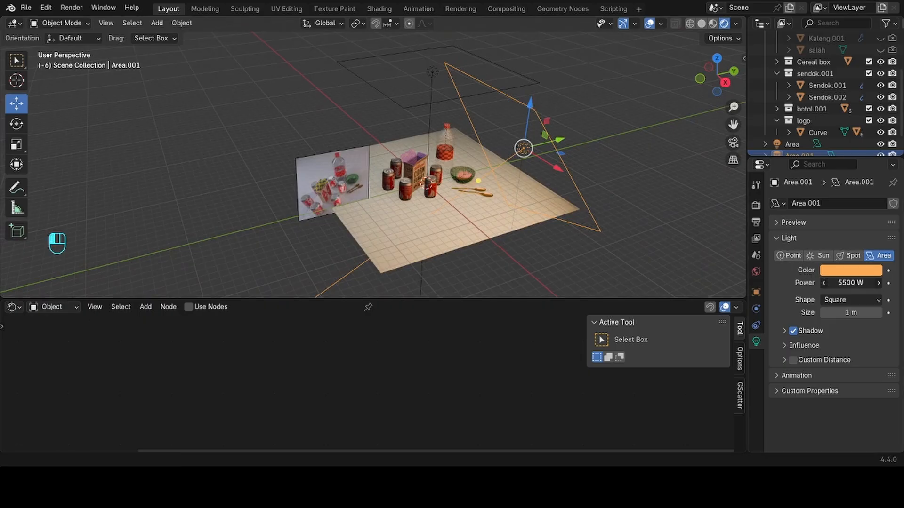
Step: Set the orange area light's power to 2500 W
left_click(854, 283)
type("2")
key("Return")
scroll(521, 146, "up", 5)
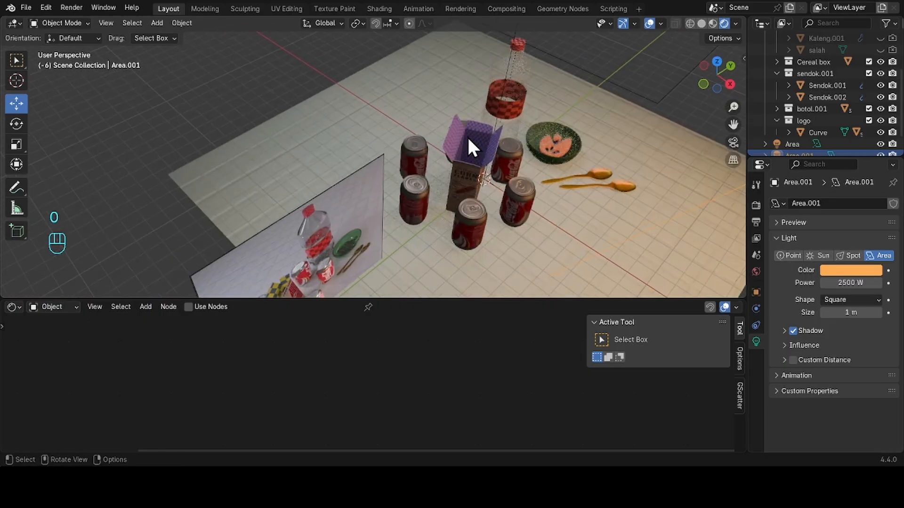
Step: Duplicate the white overhead area light and offset the copy about -7.0 m in X, -5.3 m in Y and -1.6 m in Z
middle_click_drag(468, 141, 424, 81)
scroll(511, 135, "down", 5)
left_click(422, 72)
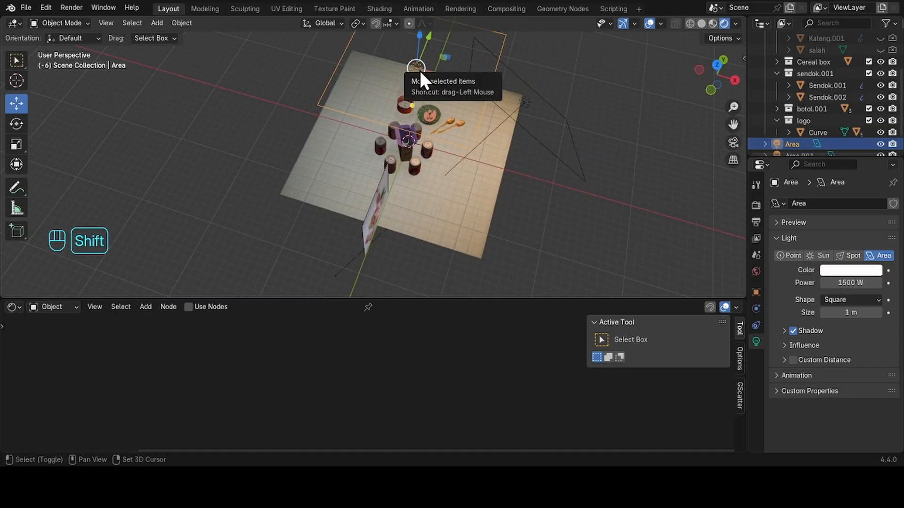
key("shift+d")
left_click(348, 94)
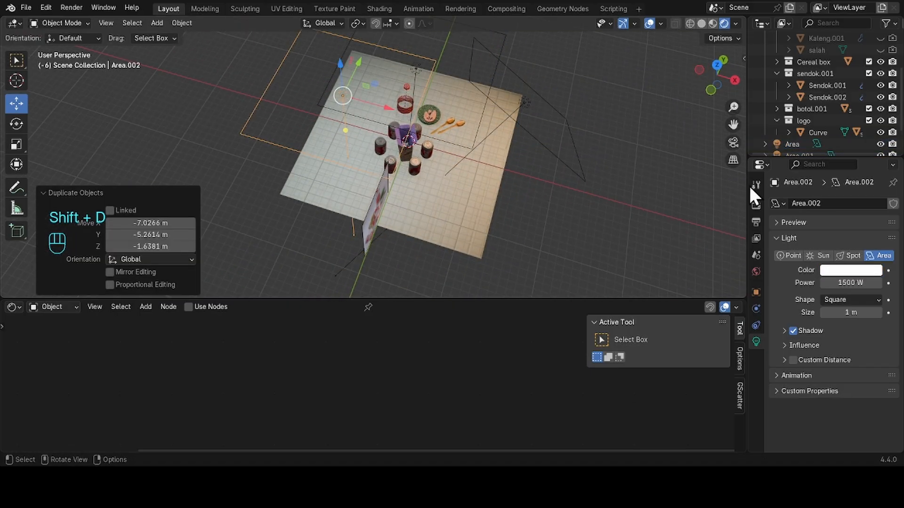
Step: Tint the newly duplicated area light blue
left_click(851, 271)
left_click_drag(819, 120, 841, 113)
scroll(476, 141, "up", 5)
Step: Aim the newly duplicated area light diagonally down toward the cans and cereal box
middle_click_drag(476, 139, 453, 40)
scroll(450, 43, "down", 3)
middle_click_drag(413, 65, 408, 103, "shift")
left_click_drag(332, 105, 430, 234)
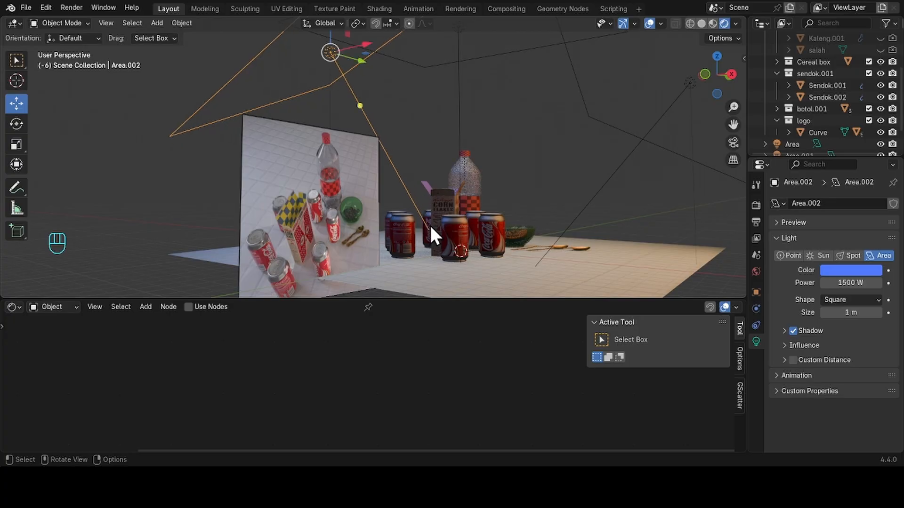
middle_click_drag(430, 234, 739, 210)
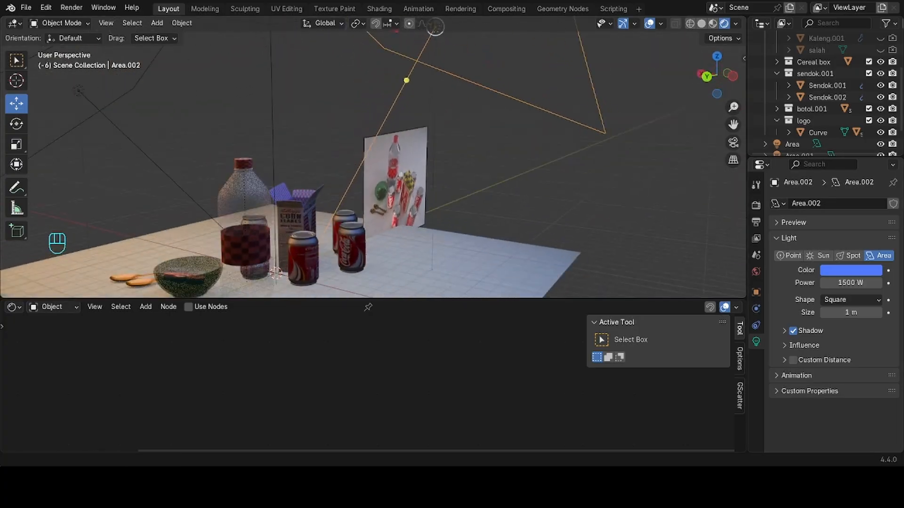
Step: Change the newly duplicated area light's color to violet, hex #9440FF
left_click(838, 271)
left_click_drag(840, 118, 851, 137)
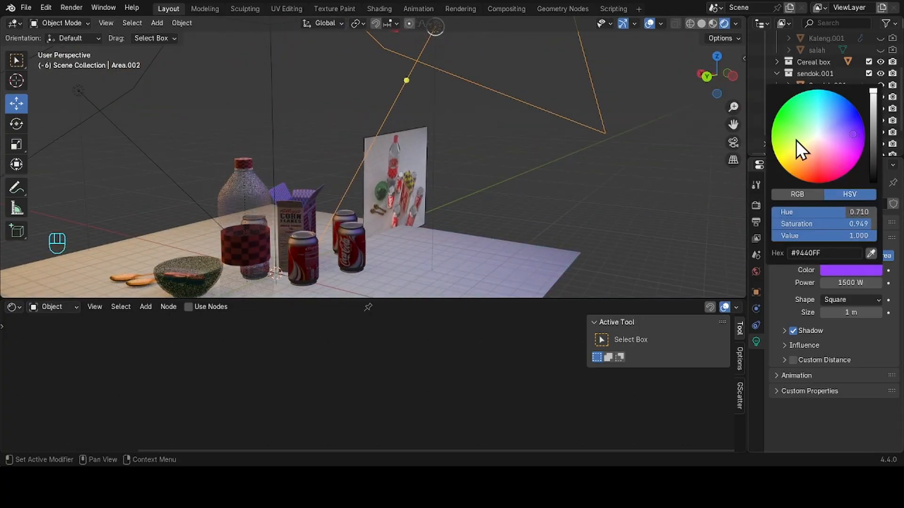
middle_click_drag(461, 164, 461, 188)
scroll(570, 188, "up", 5)
middle_click_drag(567, 183, 428, 89)
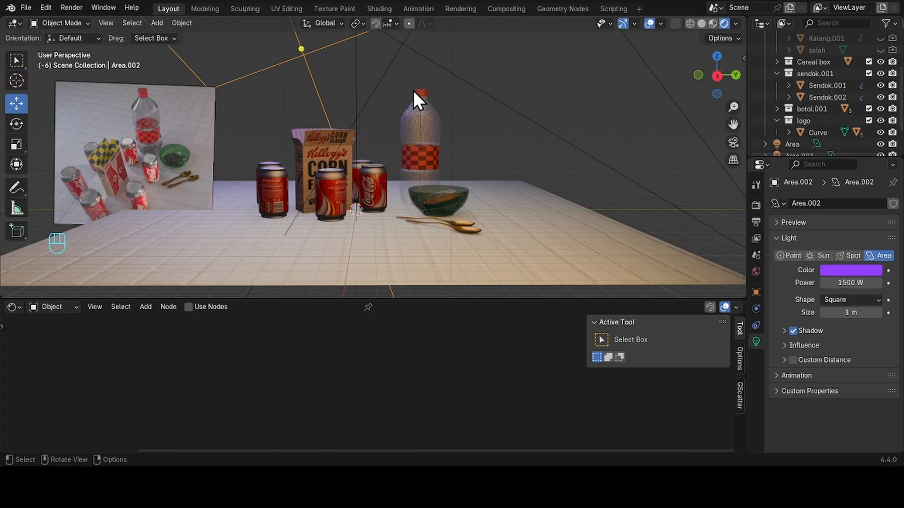
scroll(777, 109, "down", 3)
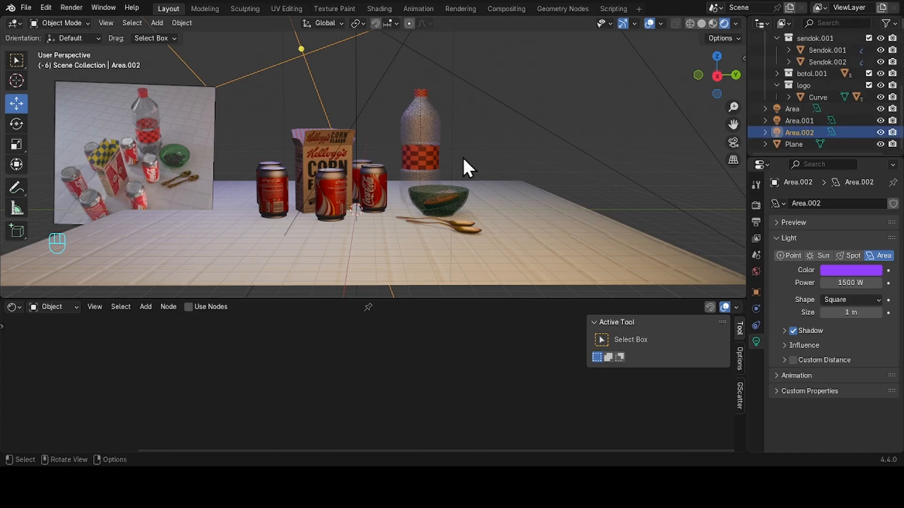
Step: Add a camera at the world origin and look through it in the viewport
key("shift+a")
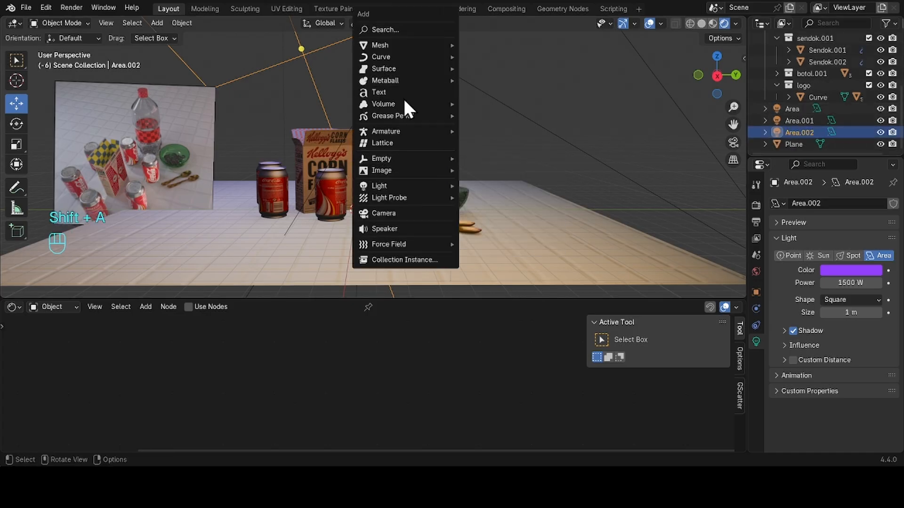
left_click(394, 214)
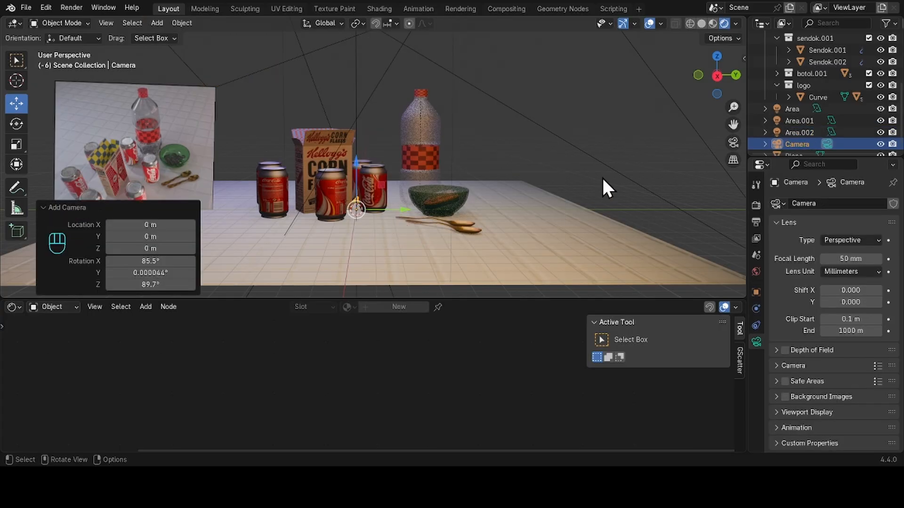
key("n")
key("n")
left_click(733, 143)
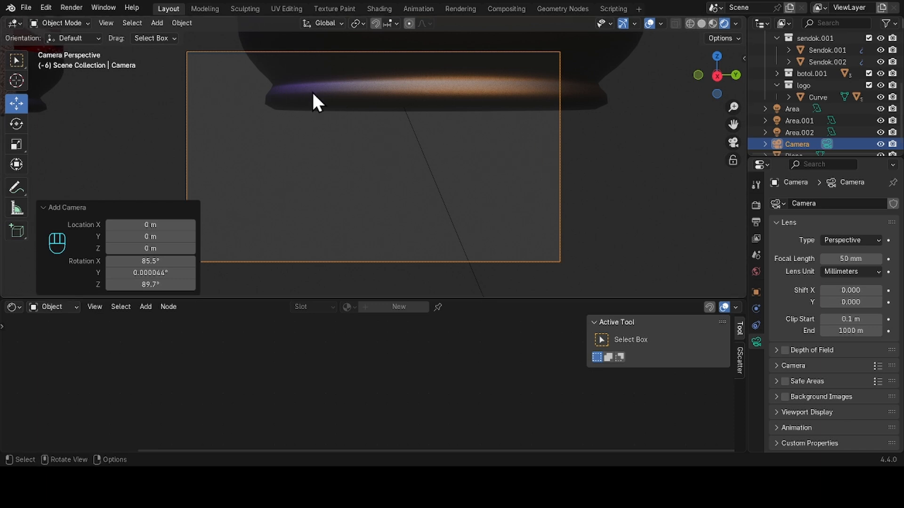
scroll(312, 90, "down", 4)
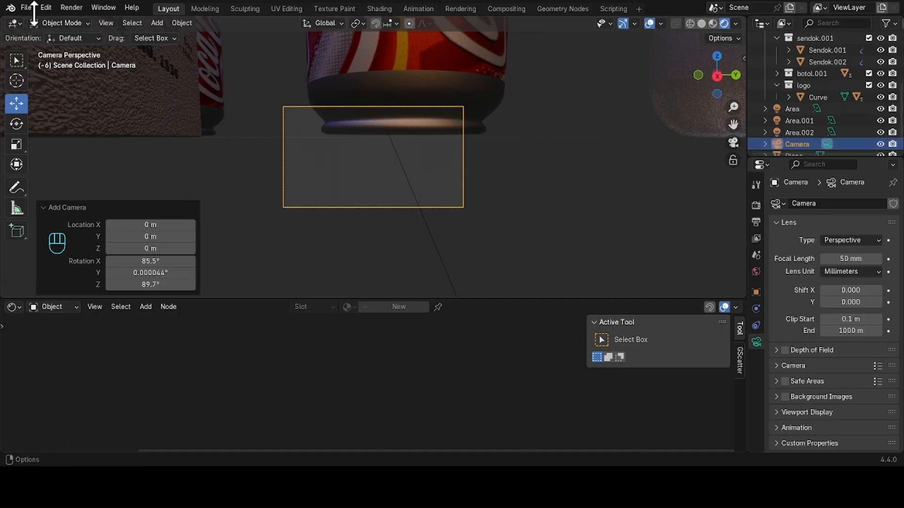
left_click(106, 23)
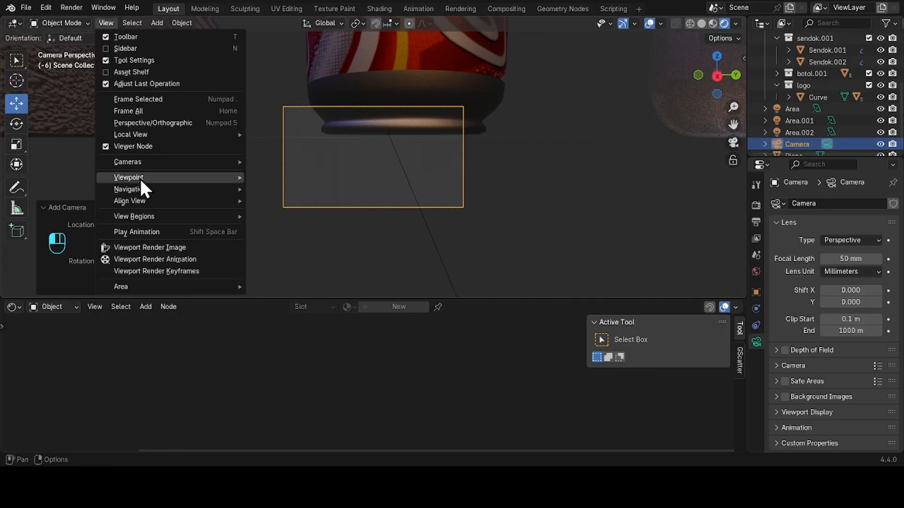
mouse_move(140, 188)
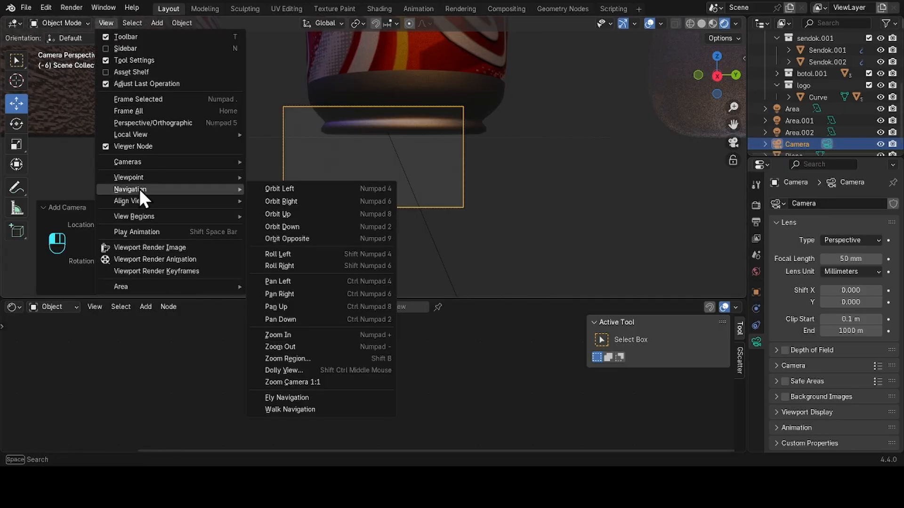
left_click(319, 408)
left_click(318, 405)
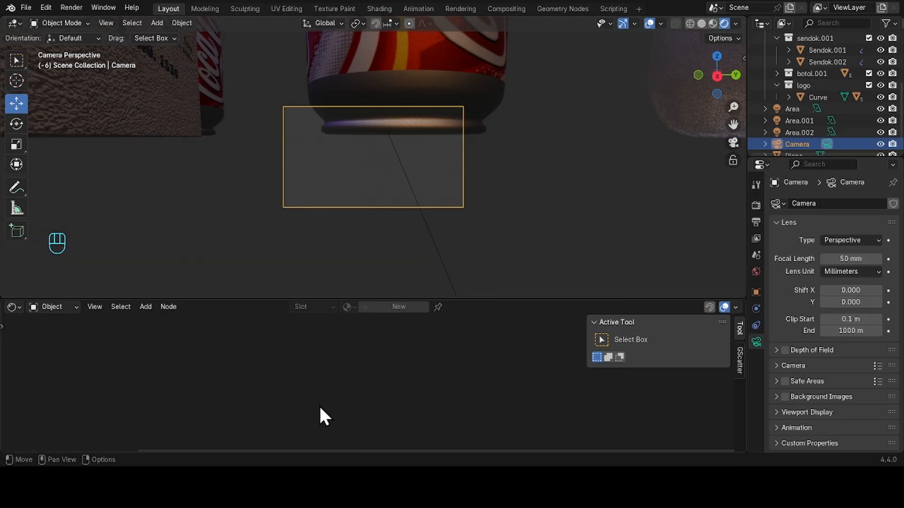
Step: Show the 3D viewport's sidebar
left_click(113, 24)
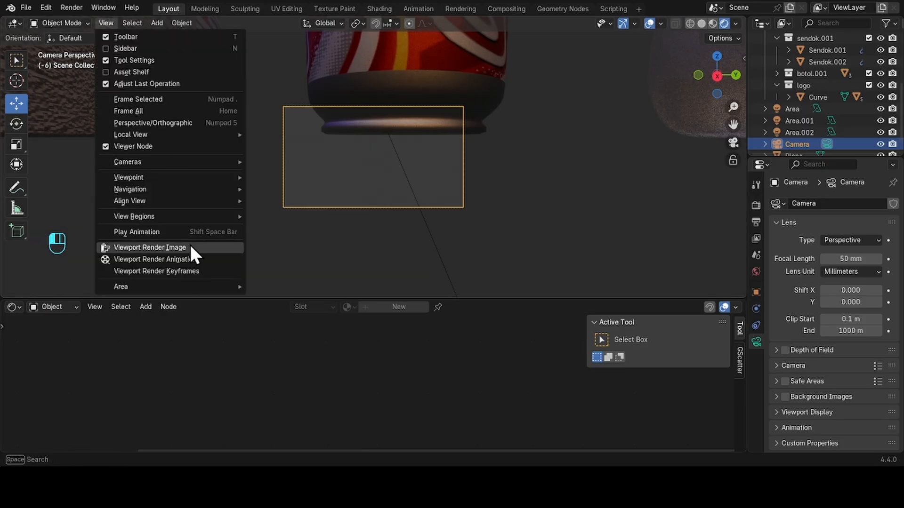
mouse_move(191, 190)
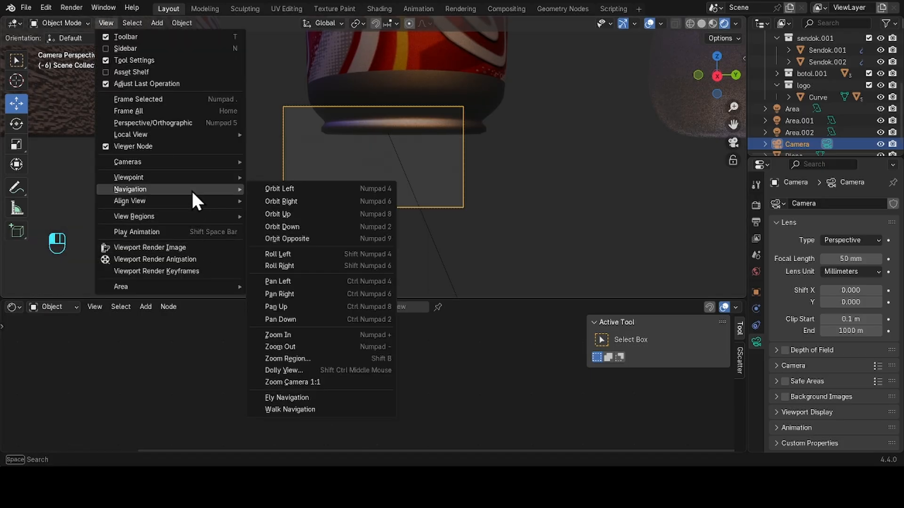
left_click(241, 49)
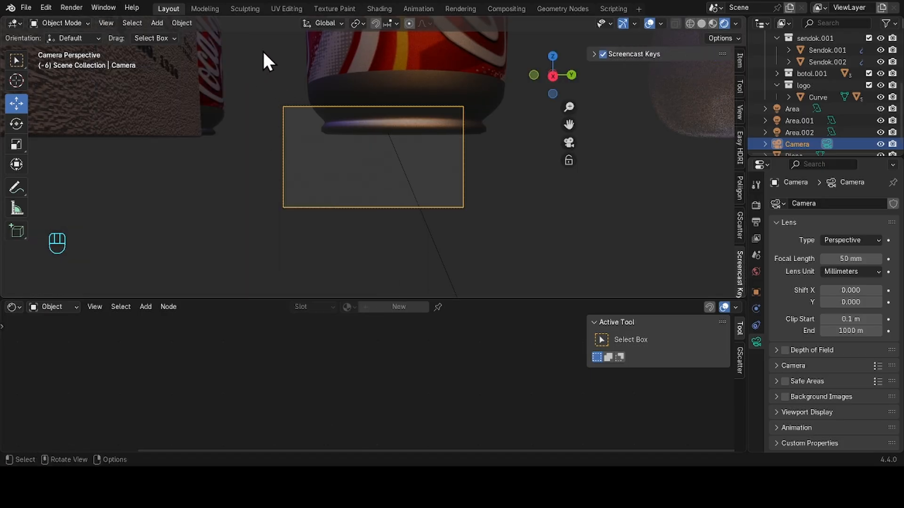
left_click(108, 23)
mouse_move(171, 190)
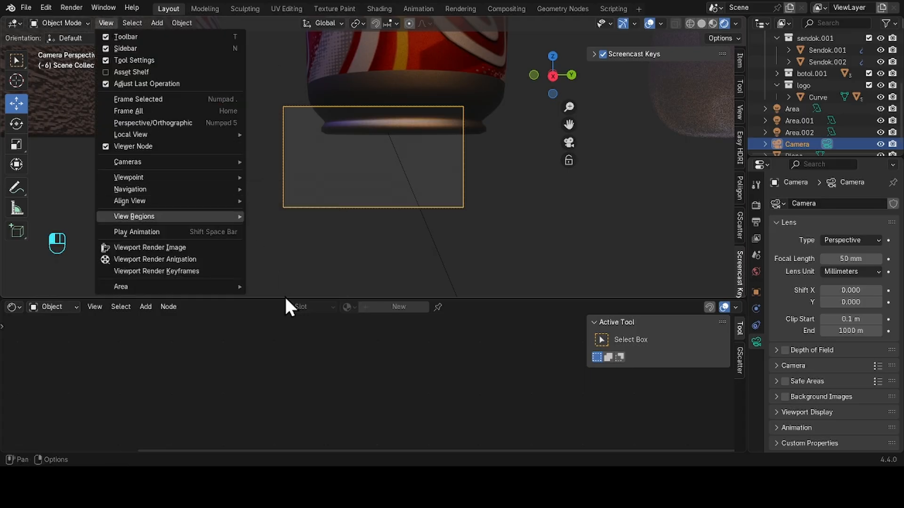
left_click(108, 23)
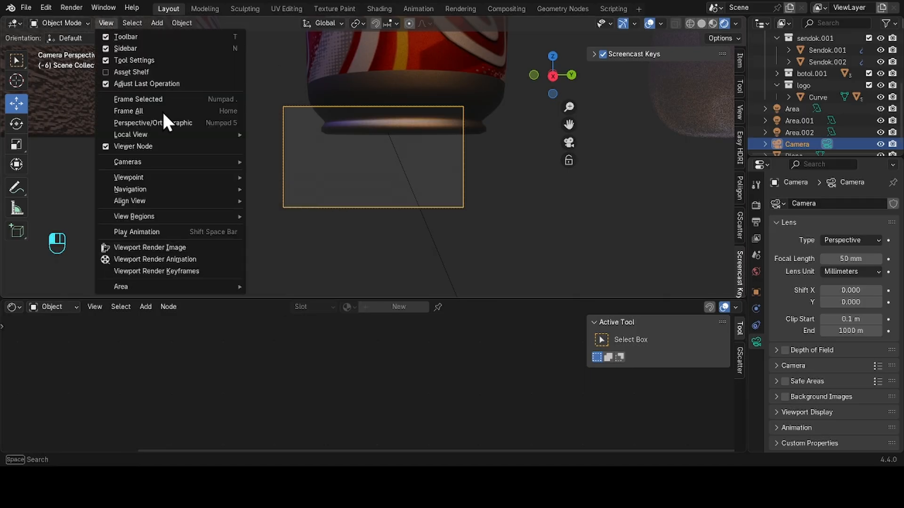
left_click(106, 23)
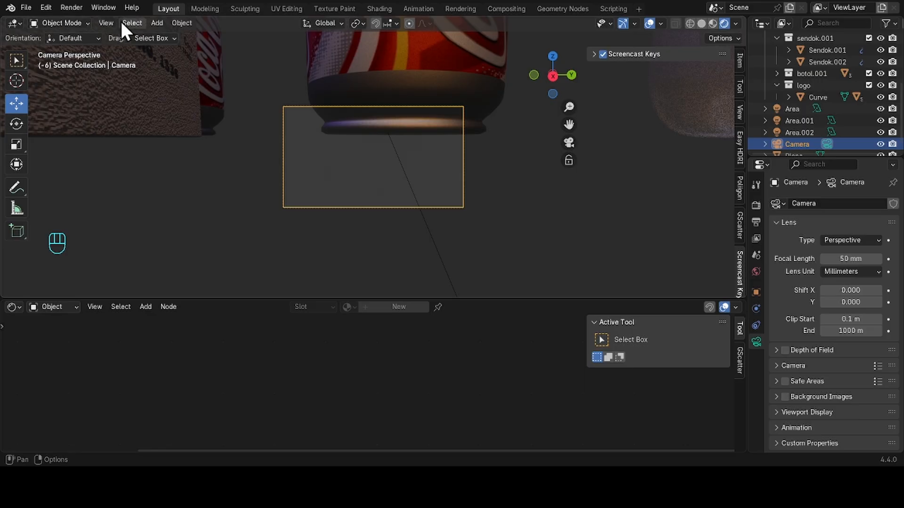
Step: Use Walk Navigation to move the camera backward until the cans, cereal box, bottle and bowl come into view
left_click(106, 23)
mouse_move(149, 188)
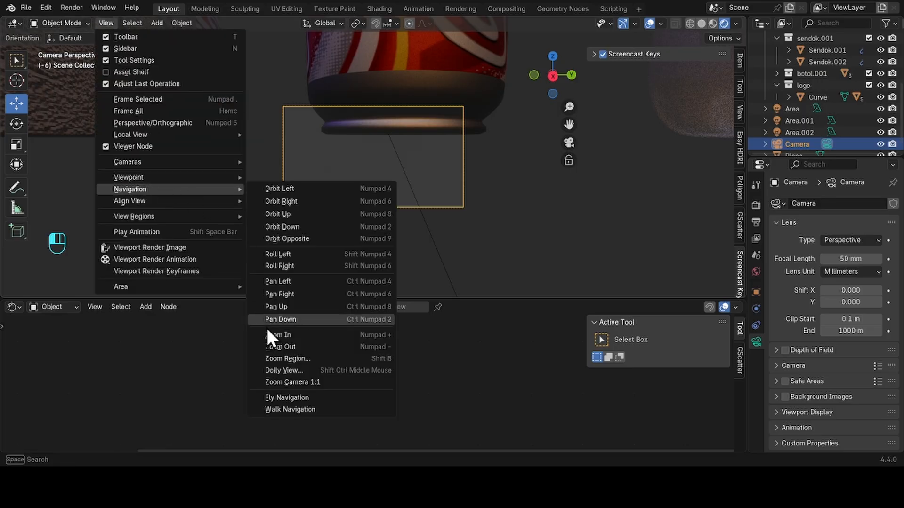
left_click(278, 409)
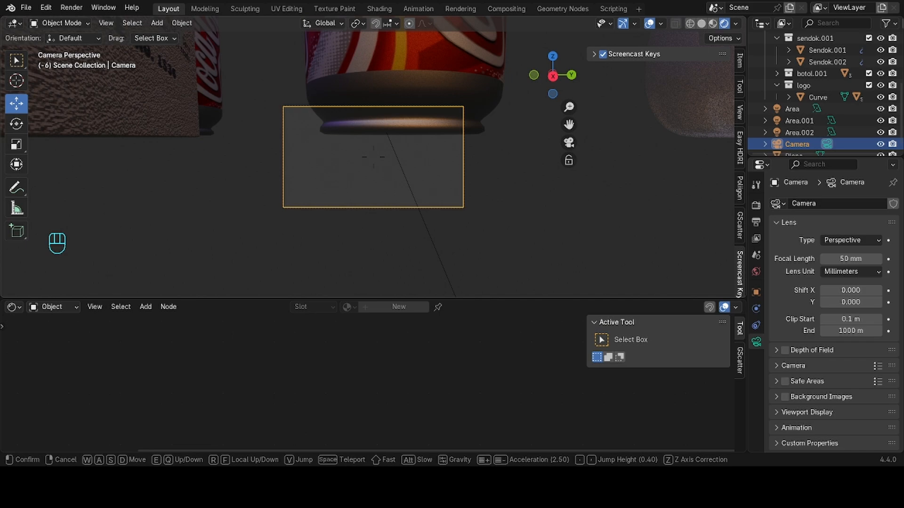
key("s")
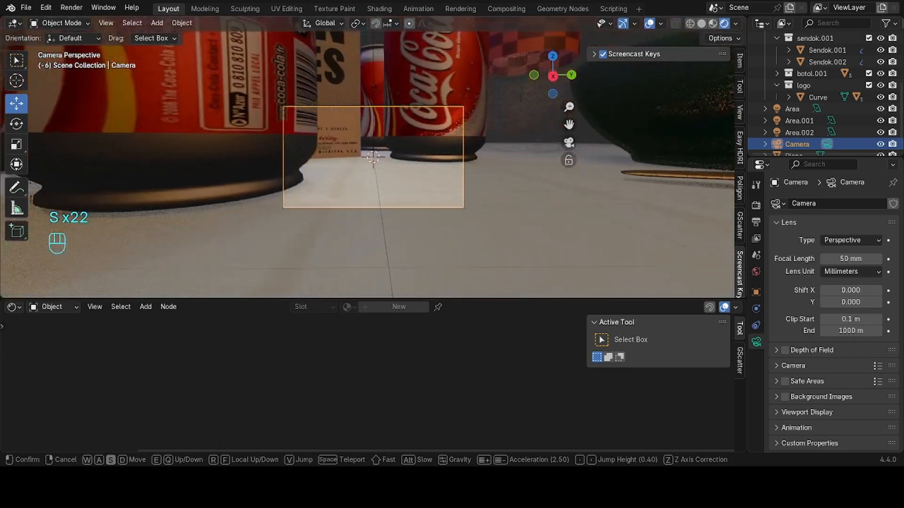
key("s")
key("w")
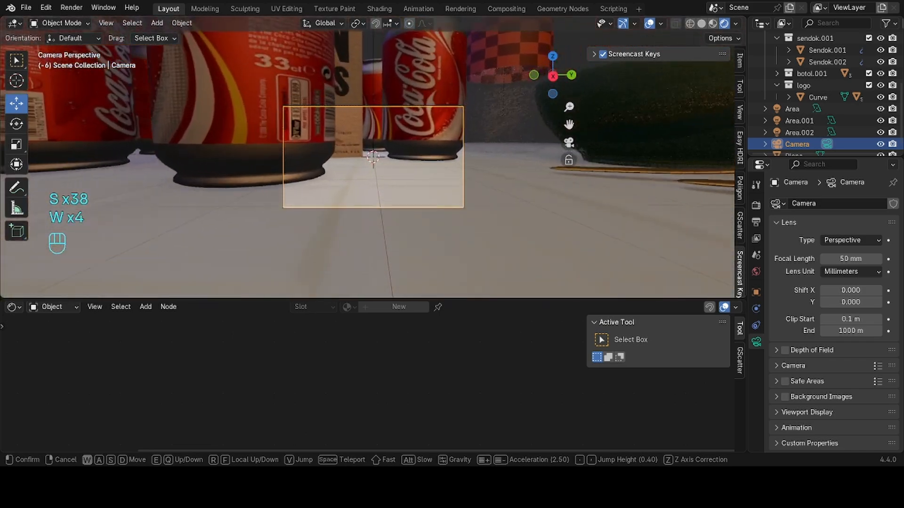
key("w")
key("s")
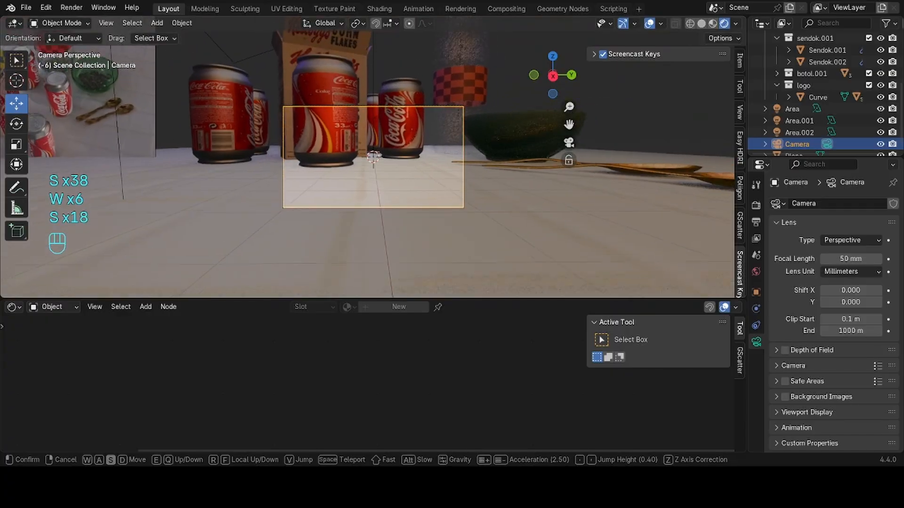
key("s")
key("a")
key("s")
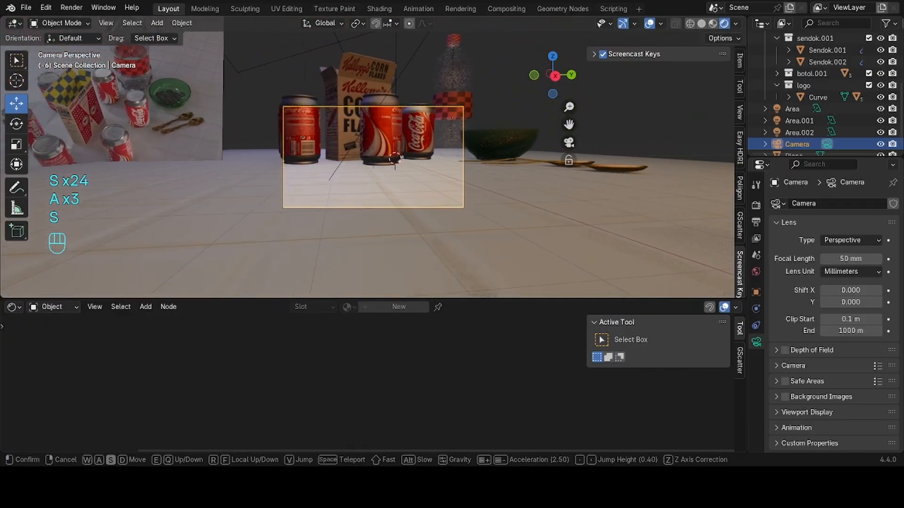
key("s")
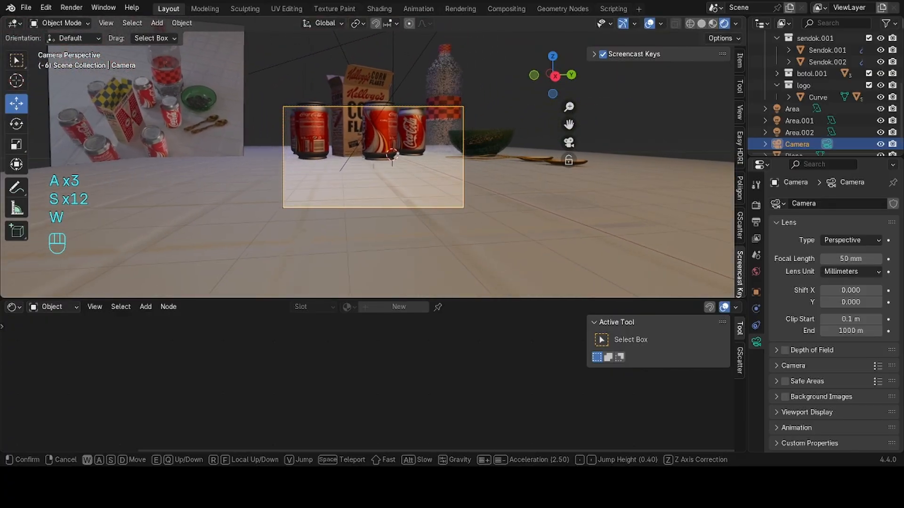
key("w")
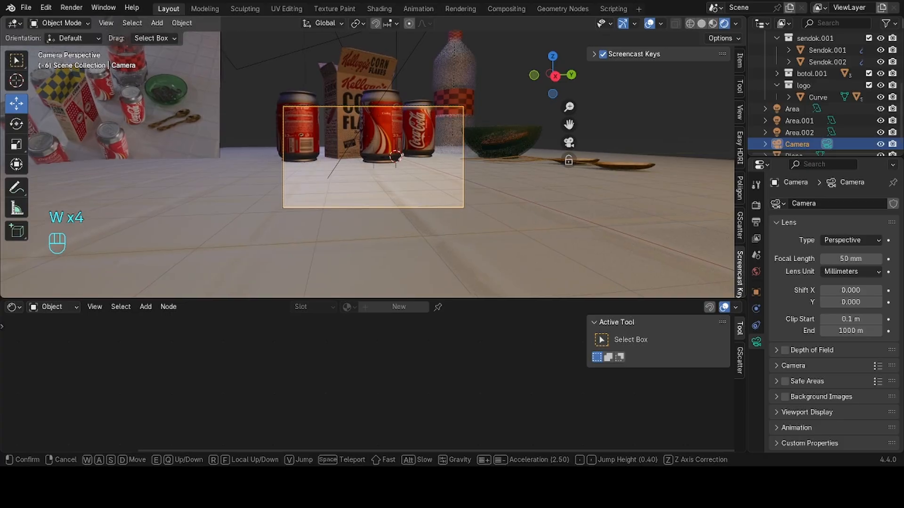
Step: Try short camera moves to the left, backward, right, forward and down
key("a")
key("s")
key("d")
key("w")
key("a")
key("s")
key("d")
key("w")
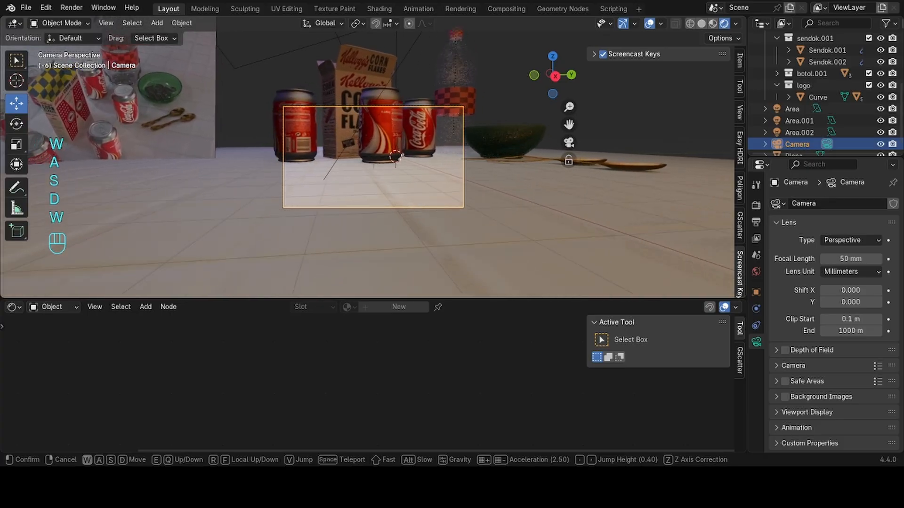
key("q")
Step: Raise the camera above the tabletop, keeping it pointed at the cans and cereal box
key("e")
key("e")
key("e")
key("e")
key("e")
key("e")
key("e")
key("e")
key("e")
key("e")
key("e")
key("e")
key("e")
key("e")
key("e")
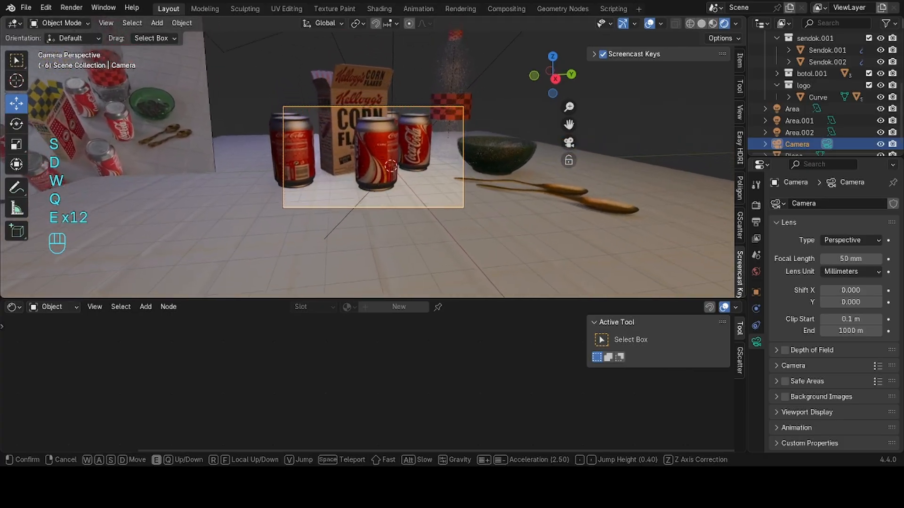
Step: Pull the camera back and tilt it down so the frame surrounds the cans and cereal box
key("s")
key("s")
key("s")
key("s")
key("s")
key("s")
key("s")
key("s")
key("s")
key("s")
key("s")
key("s")
key("s")
key("s")
key("s")
key("s")
key("s")
key("s")
key("s")
key("s")
key("s")
key("s")
key("s")
key("s")
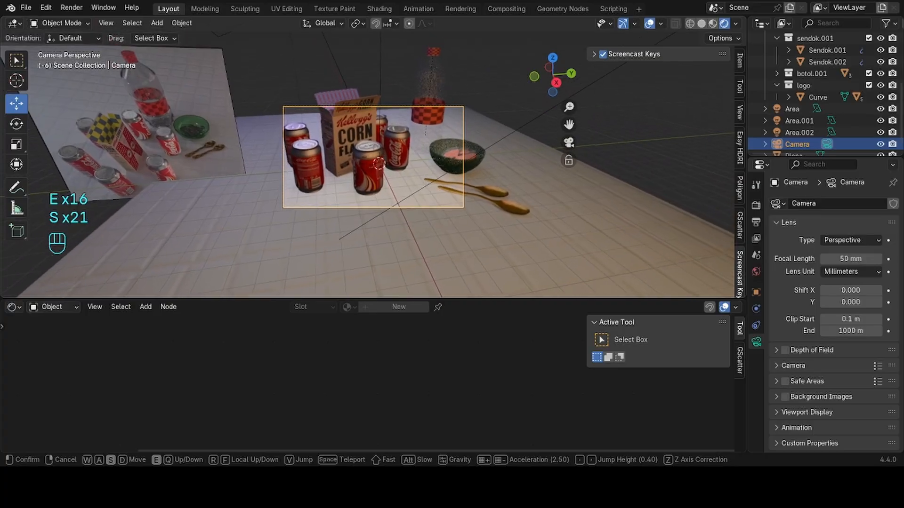
Step: Raise the camera further so it looks down on the still life from a higher angle
key("e")
key("e")
key("e")
key("e")
key("e")
key("e")
key("e")
key("e")
key("e")
key("e")
key("e")
key("e")
key("e")
key("e")
key("e")
key("e")
key("e")
key("e")
key("e")
key("e")
key("e")
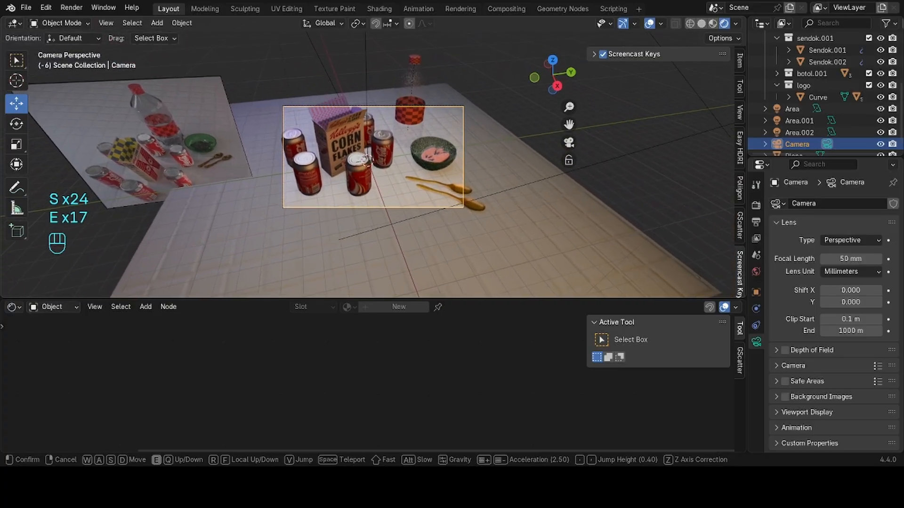
Step: Back the camera off slightly, then move it forward toward the cans and cereal box
key("s")
key("s")
key("s")
key("s")
key("s")
key("w")
key("w")
key("w")
key("w")
key("w")
key("w")
key("w")
key("w")
key("w")
key("w")
key("w")
key("w")
key("w")
key("w")
key("w")
key("w")
key("w")
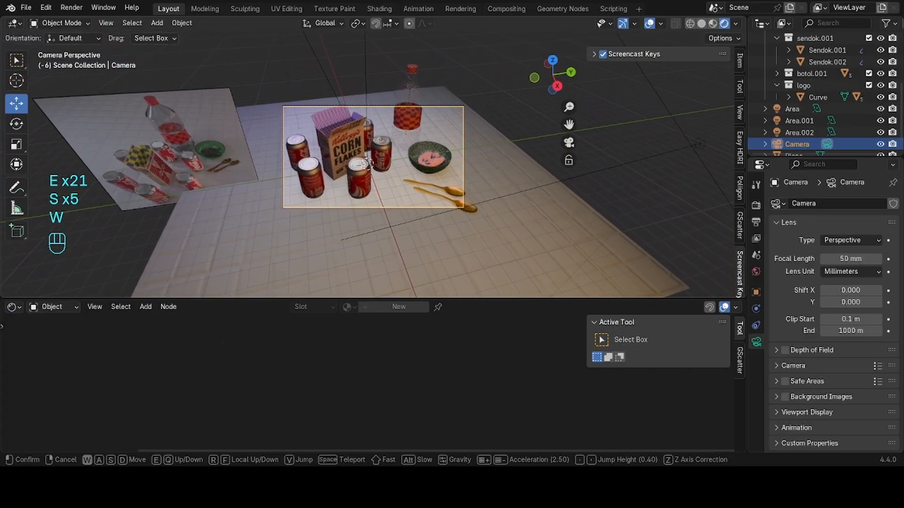
Step: Shift the camera sideways, mainly to the left, and lower it slightly to adjust the framing
key("d")
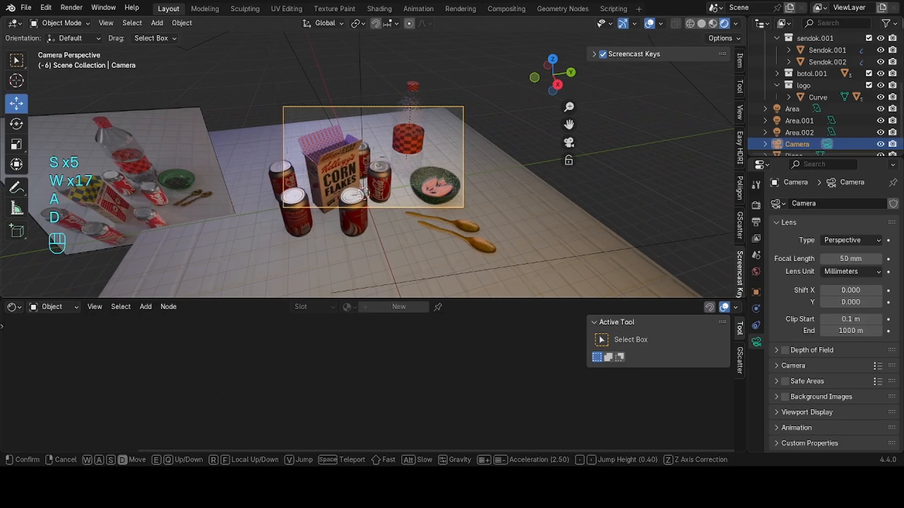
key("a")
key("a")
key("a")
key("a")
key("a")
key("a")
key("a")
key("a")
key("a")
key("a")
key("a")
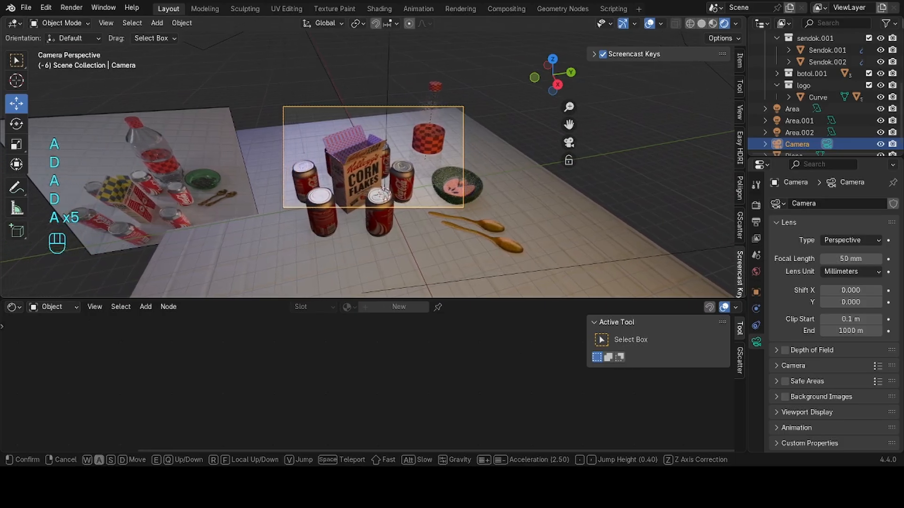
key("d")
key("d")
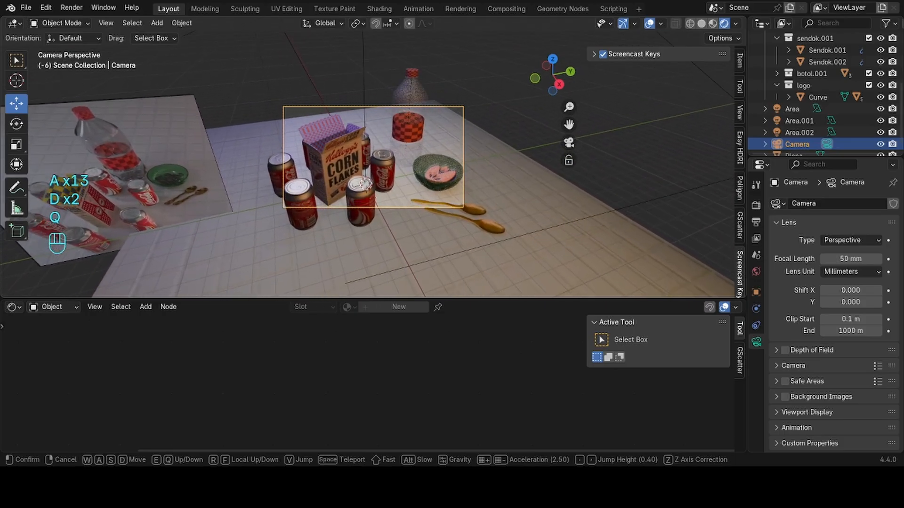
key("q")
key("s")
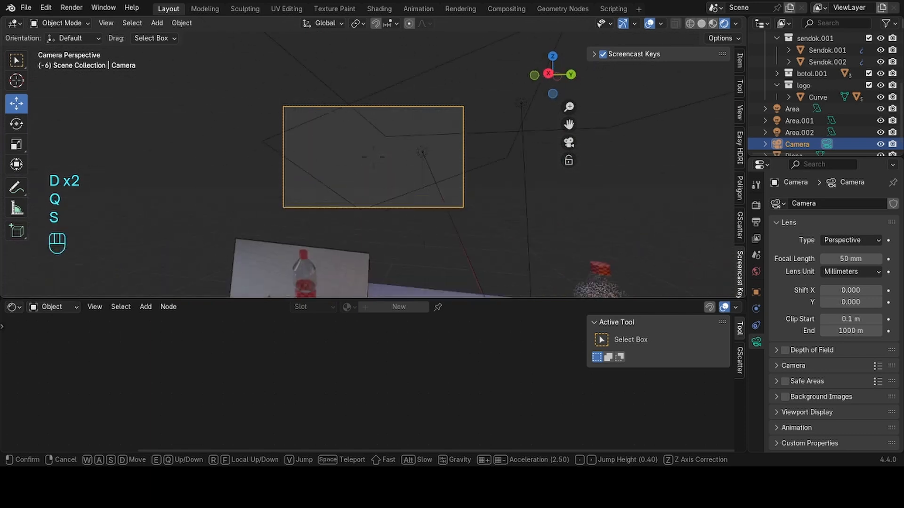
Step: Re-aim the camera at the still life and pull back until the cans, cereal box and bowl fit the frame
key("a")
key("s")
key("s")
key("s")
key("s")
key("s")
key("s")
key("s")
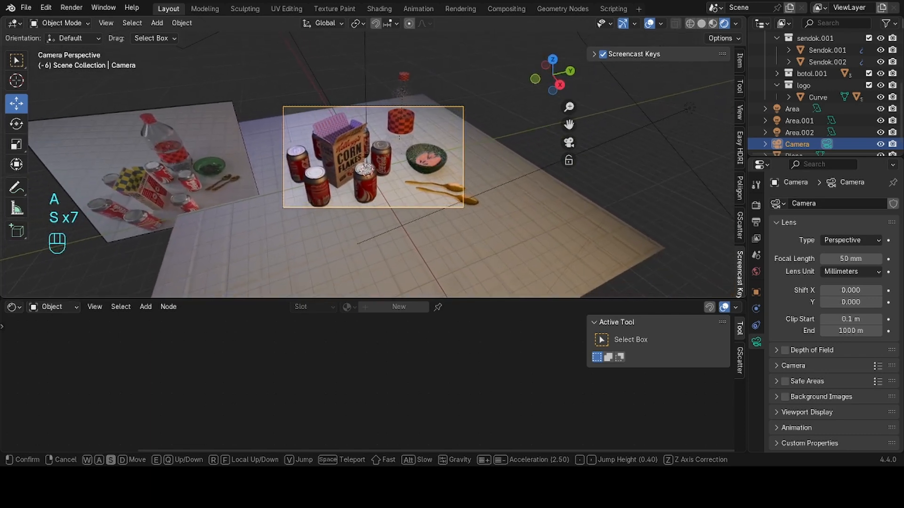
Step: Raise the camera well above the still life so it looks down more steeply on the cans, cereal box and bowl
key("e")
key("e")
key("e")
key("e")
key("e")
key("e")
key("e")
key("e")
key("e")
key("e")
key("e")
key("e")
key("e")
key("e")
key("e")
key("e")
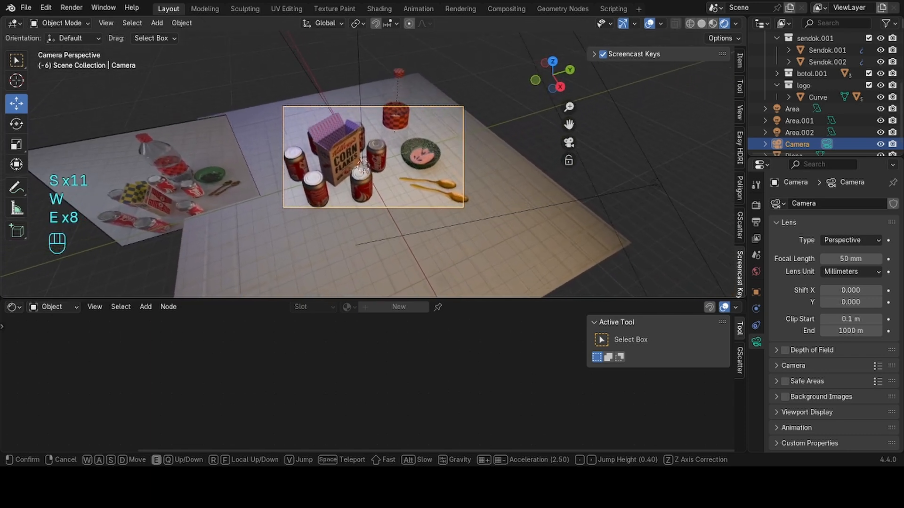
key("e")
key("e")
key("e")
key("e")
key("e")
key("e")
key("e")
Step: Pull the camera back from the still life, finishing with a slight move forward
key("w")
key("s")
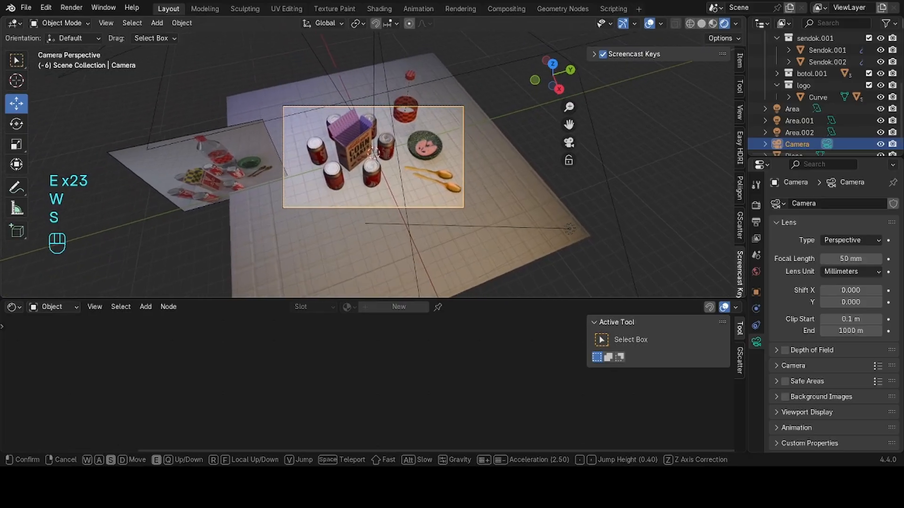
key("s")
key("s")
key("s")
key("s")
key("s")
key("s")
key("s")
key("w")
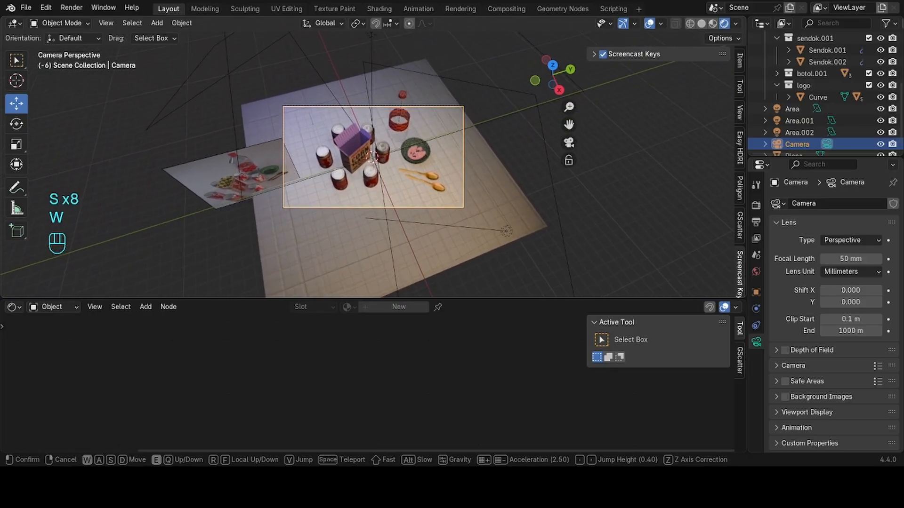
key("w")
key("w")
Step: Shift the camera to the left around the cans and cereal box, backing off a little along the way
key("a")
key("a")
key("a")
key("a")
key("a")
key("a")
key("a")
key("a")
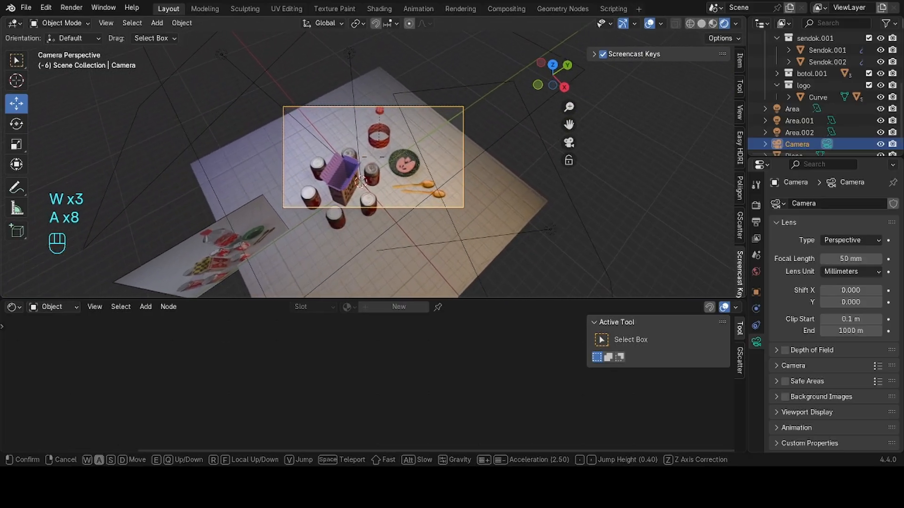
key("a")
key("s")
key("s")
key("a")
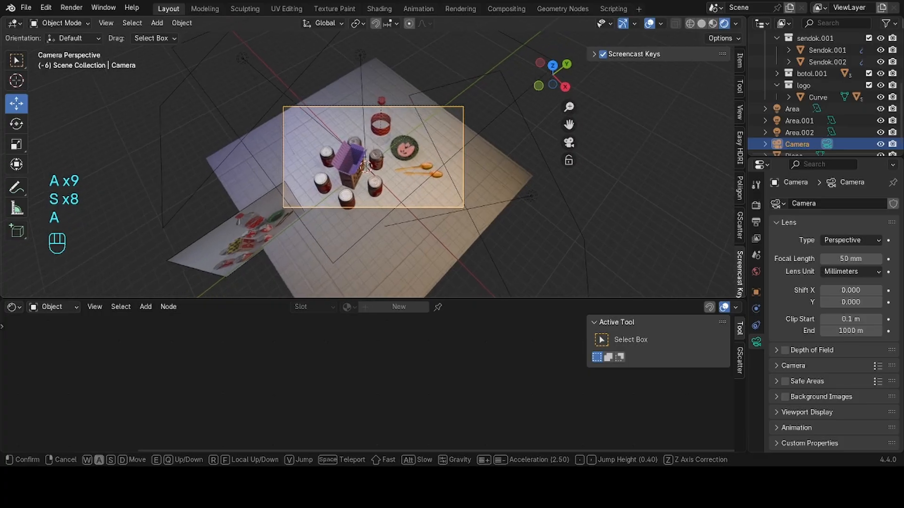
key("a")
key("a")
Step: Back the camera farther away from the still life and lower it slightly
key("s")
key("s")
key("s")
key("s")
key("s")
key("s")
key("s")
key("s")
key("d")
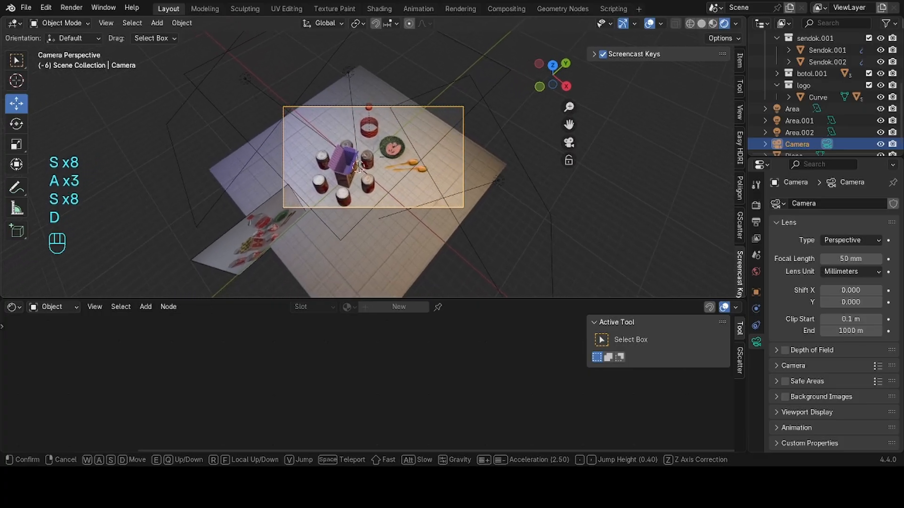
key("e")
key("q")
key("q")
key("q")
key("s")
key("s")
key("s")
key("s")
key("d")
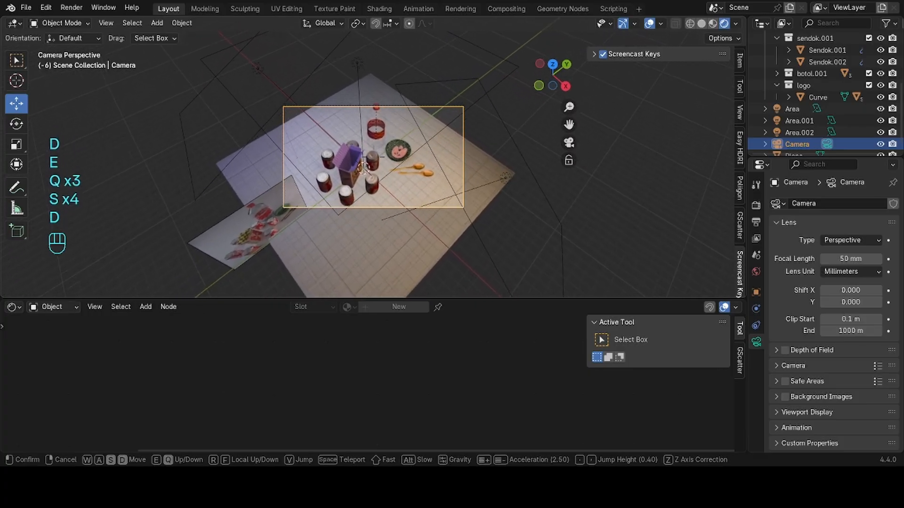
Step: Move the camera far to the right so the cereal box front faces it, and finalize the camera position
key("d")
key("d")
key("d")
key("d")
key("d")
key("d")
key("d")
key("d")
key("d")
key("d")
key("d")
key("d")
key("d")
key("d")
key("d")
key("d")
key("d")
key("d")
key("d")
key("d")
key("d")
key("d")
key("d")
key("d")
key("d")
key("d")
key("d")
key("d")
key("d")
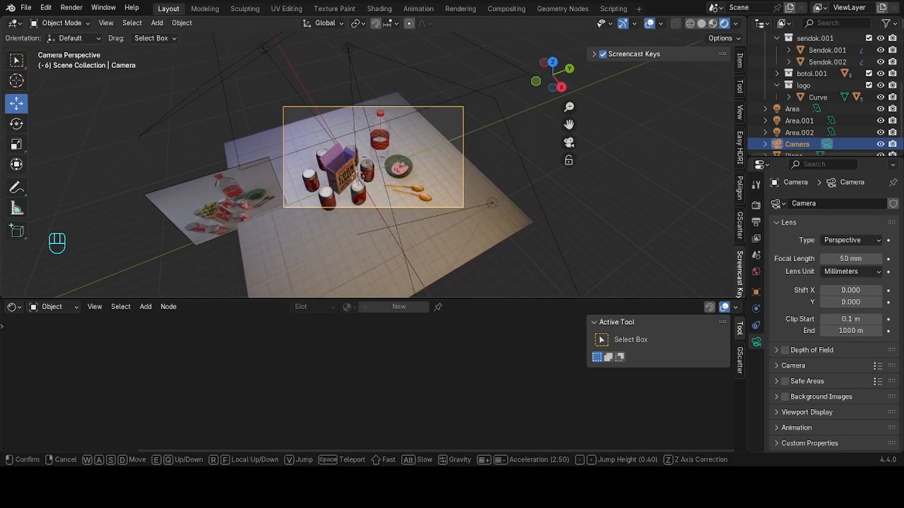
key("s")
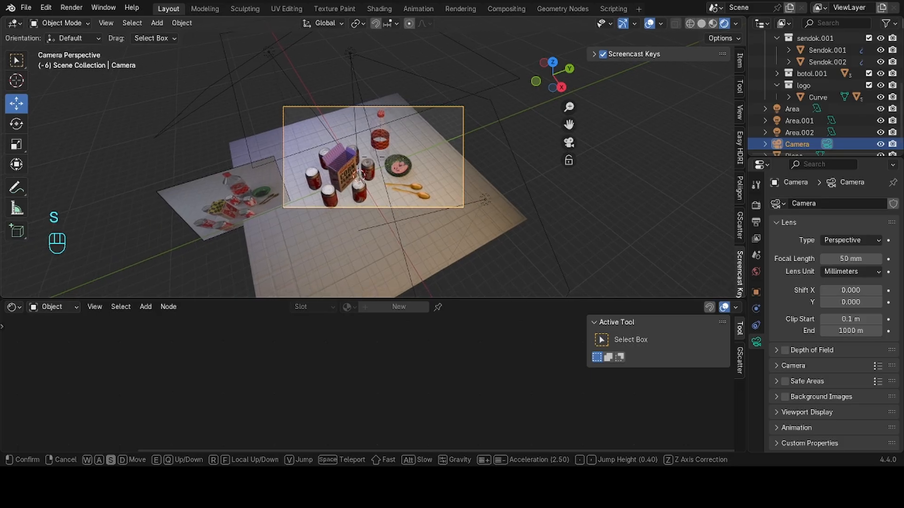
left_click(373, 157)
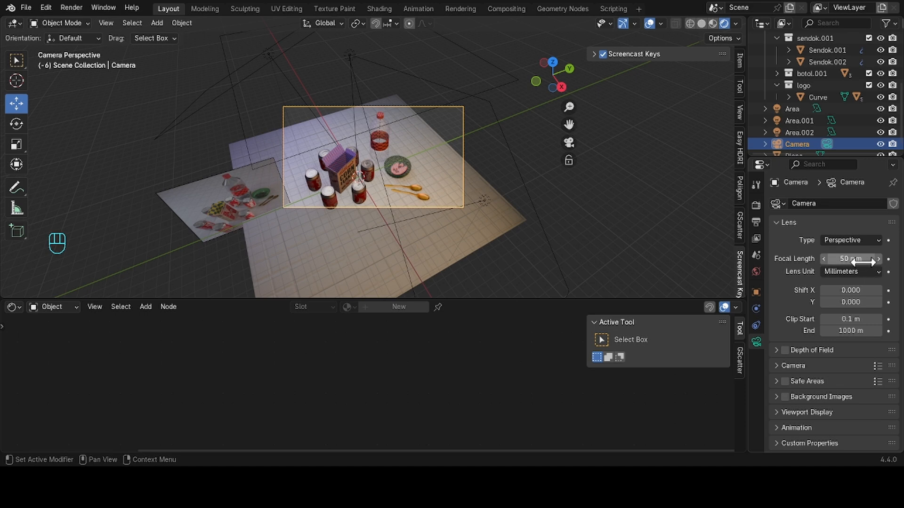
Step: Enable depth of field on the camera and bring its aperture settings into view
left_click(776, 351)
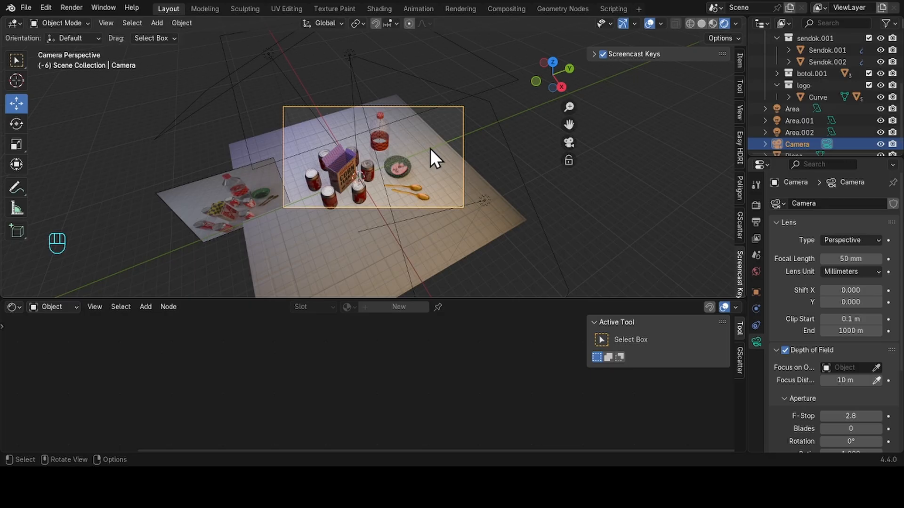
scroll(430, 148, "up", 3)
scroll(819, 376, "down", 3)
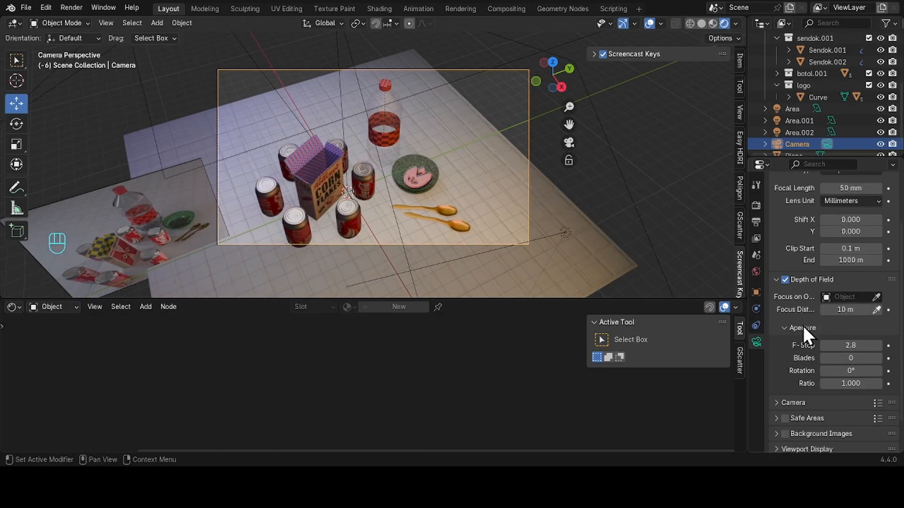
scroll(810, 386, "down", 2)
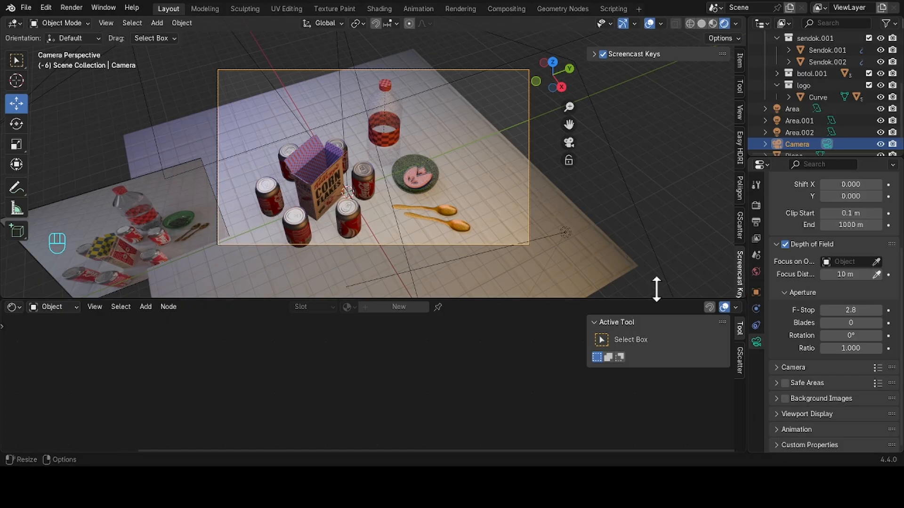
Step: Scale the floor plane uniformly by about 1.716 so it extends beyond the camera frame
left_click(483, 170)
key("s")
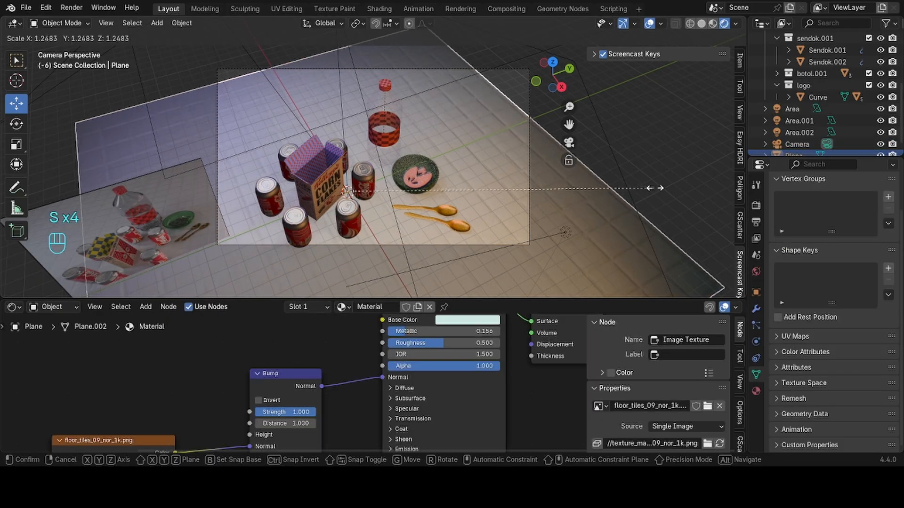
left_click(22, 148)
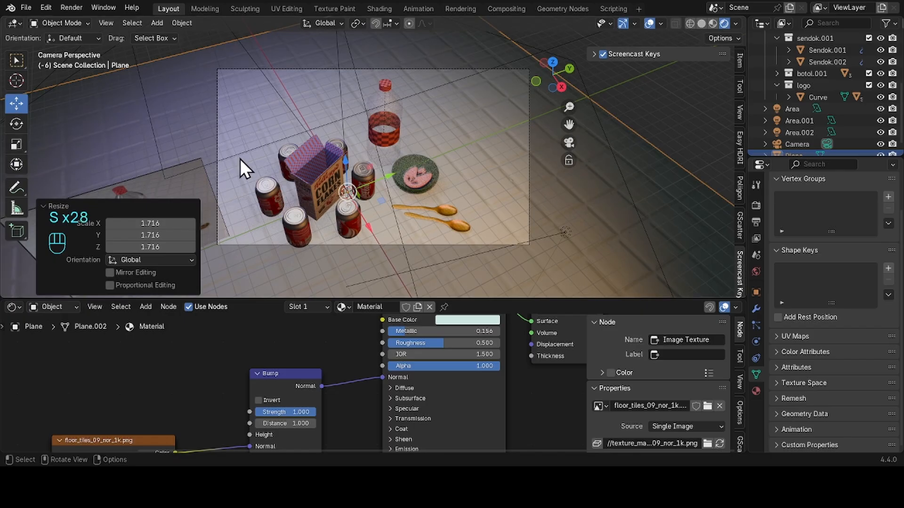
middle_click_drag(382, 135, 425, 125)
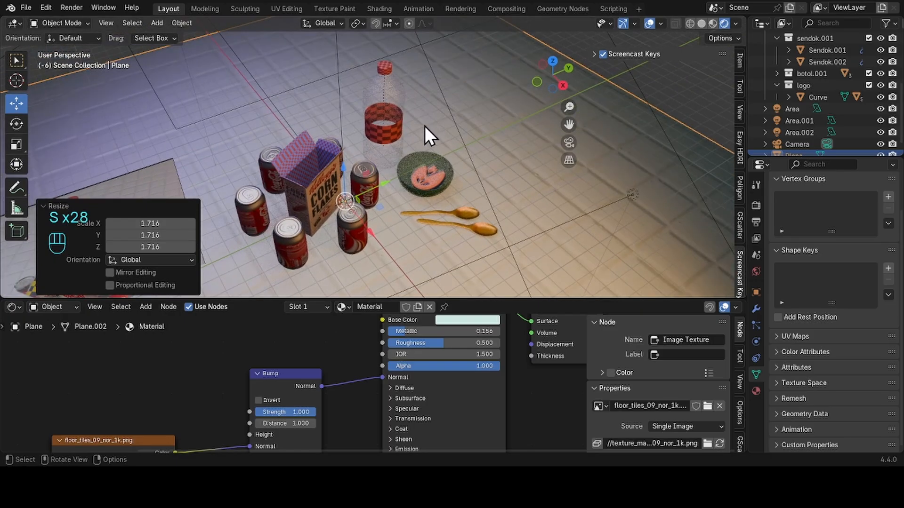
Step: Render a test image of the still life from the camera view
key("KP_0")
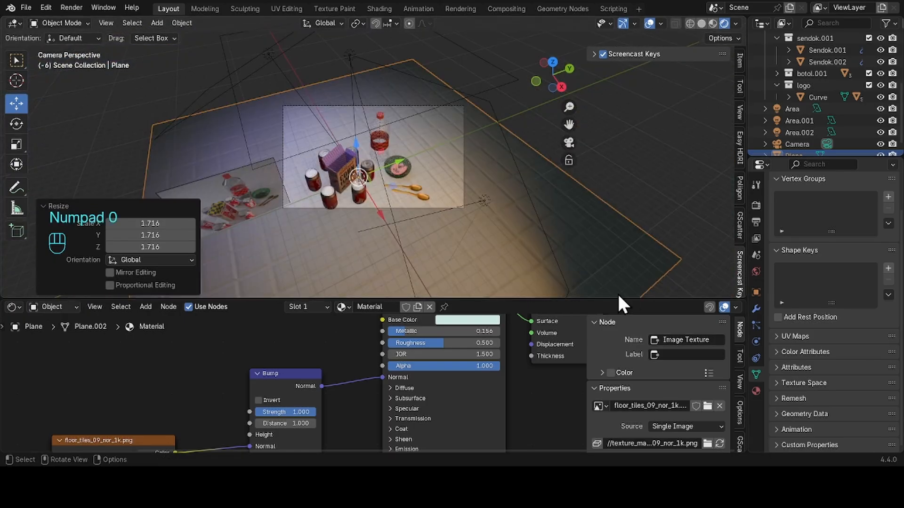
left_click(69, 7)
left_click(89, 20)
Step: Try a scale of 6.1 on all axes in the Mapping node of the floor tile texture
middle_click_drag(313, 222, 436, 233)
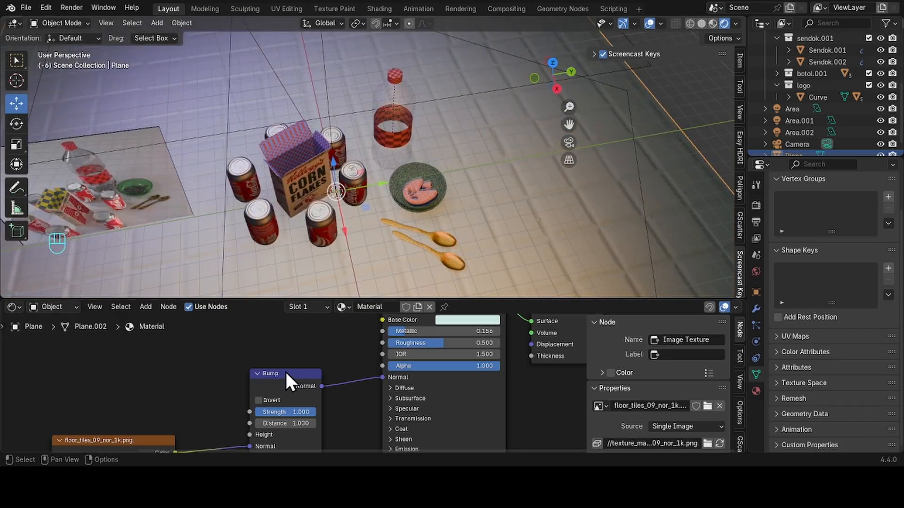
middle_click_drag(228, 375, 312, 419)
left_click_drag(238, 399, 316, 420)
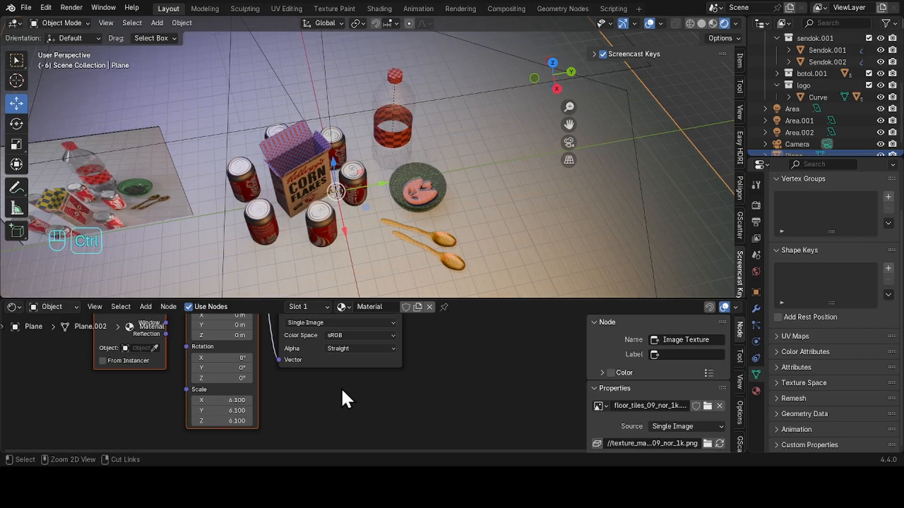
key("ctrl+z")
Step: Set the Mapping node's scale for the floor tile texture to 2 on the X, Y and Z axes
middle_click_drag(471, 180, 521, 170)
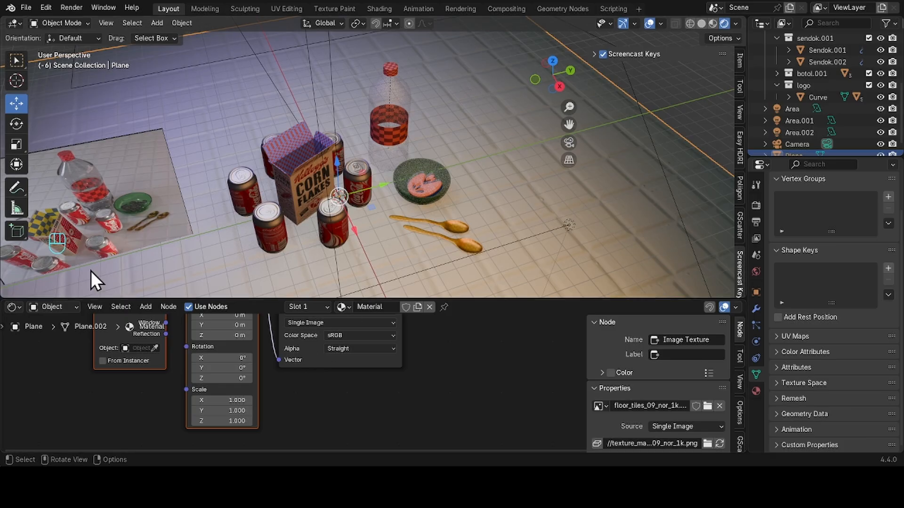
left_click(12, 307)
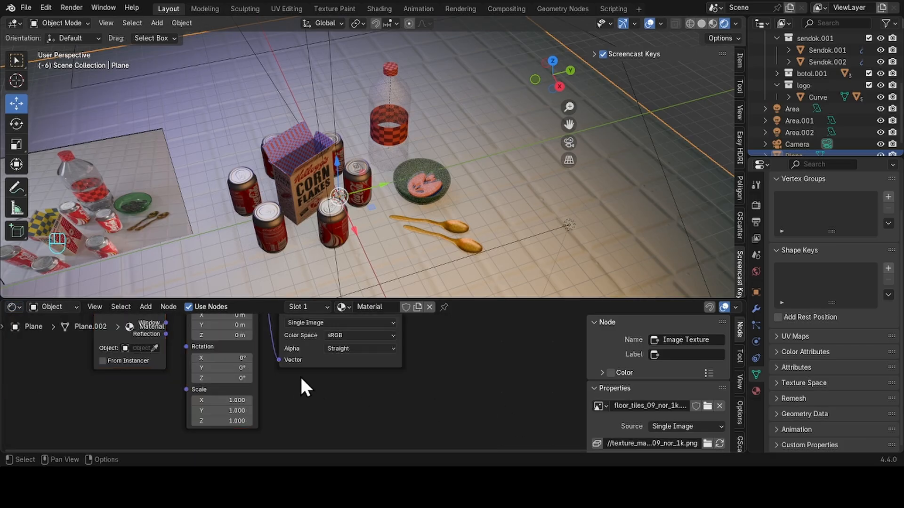
scroll(457, 365, "down", 6)
scroll(376, 377, "up", 5)
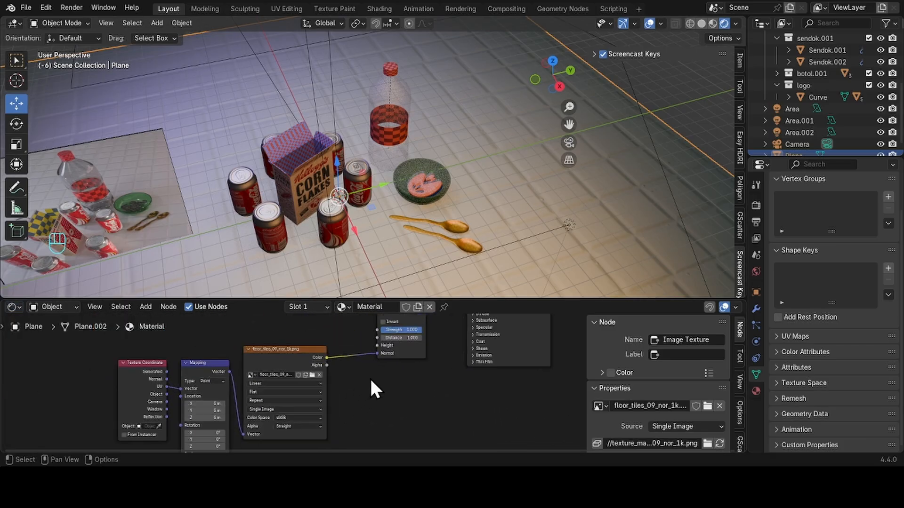
middle_click_drag(250, 353, 360, 353)
middle_click_drag(308, 369, 346, 337)
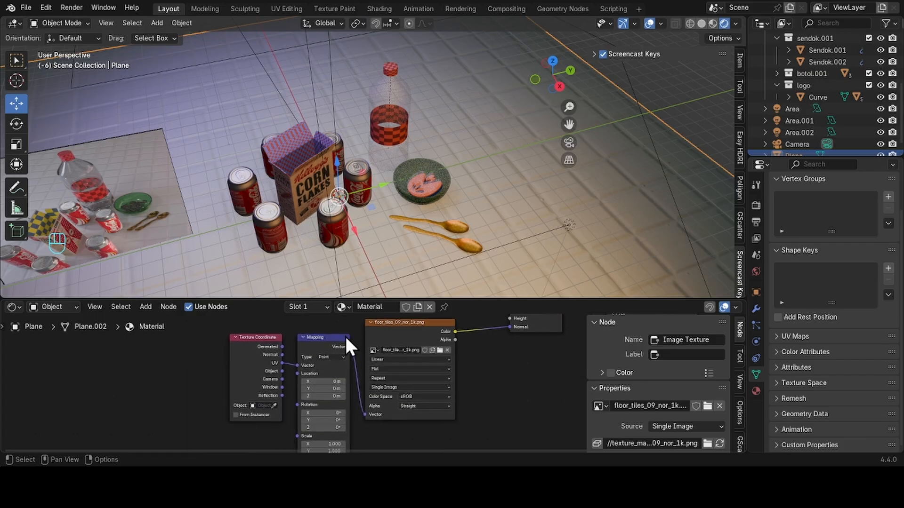
middle_click_drag(352, 395, 330, 317)
scroll(507, 206, "up", 1)
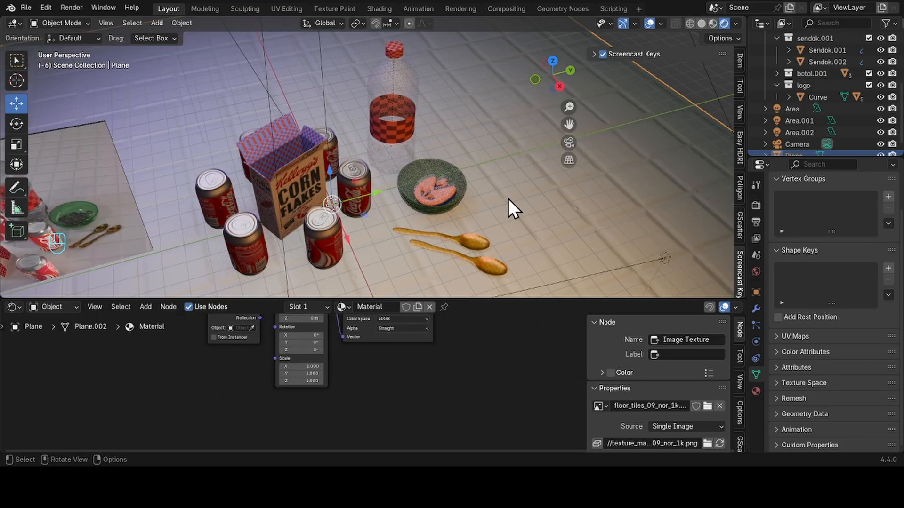
left_click_drag(307, 368, 316, 368)
key("ctrl+z")
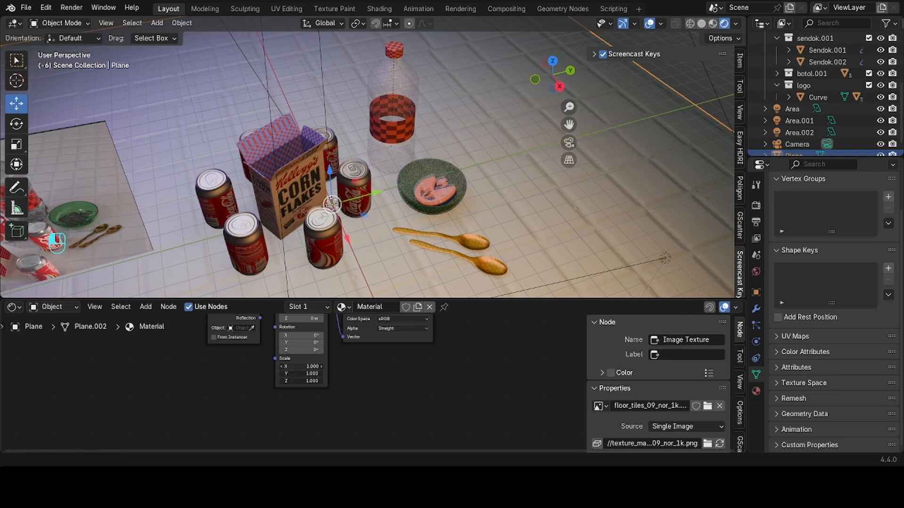
left_click_drag(307, 380, 321, 380)
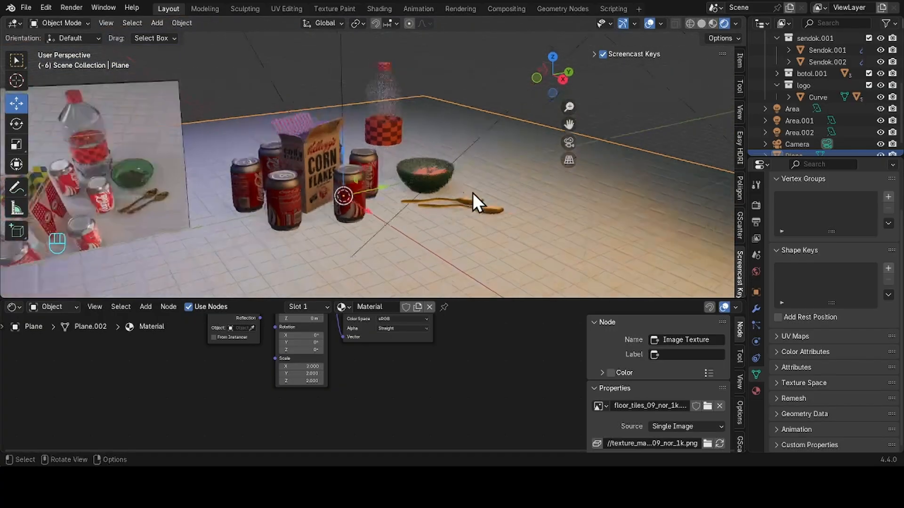
Step: Return to the camera view and pull the camera back slightly with Walk Navigation so the objects fit the frame
middle_click_drag(473, 193, 441, 210)
key("KP_0")
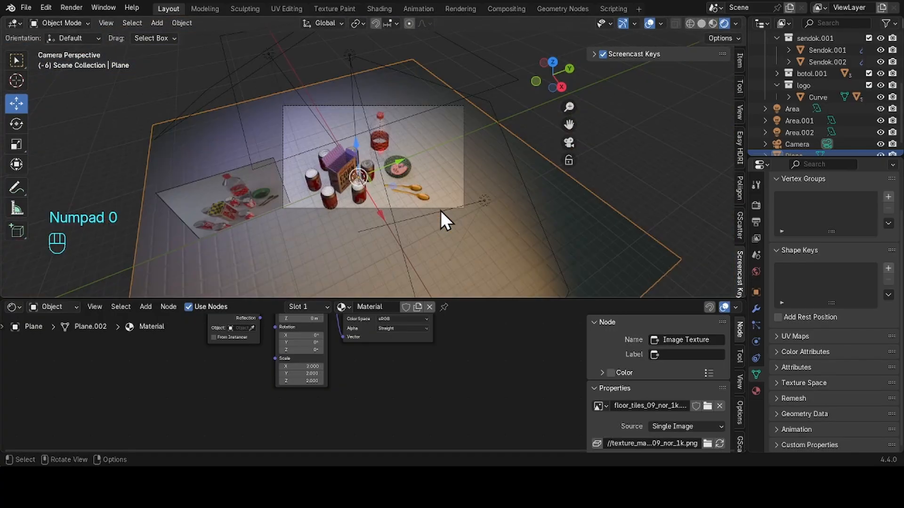
scroll(417, 191, "up", 6)
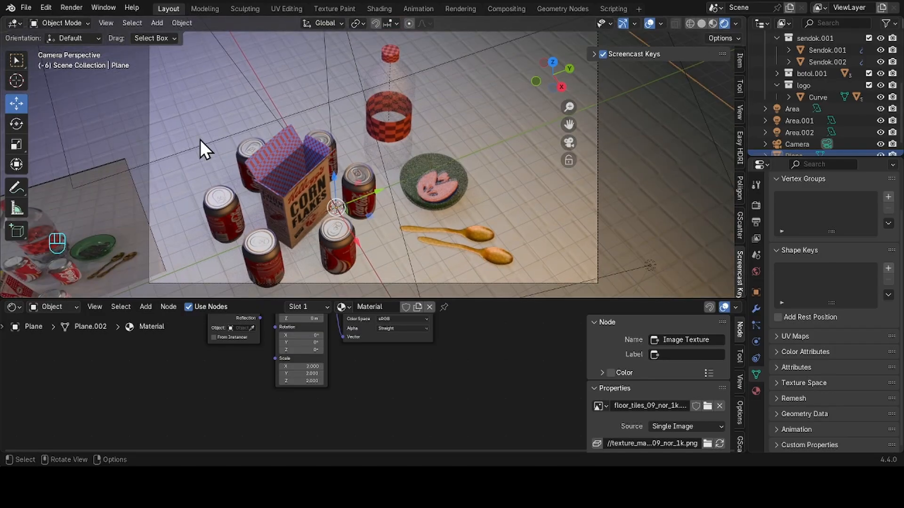
scroll(294, 145, "down", 4)
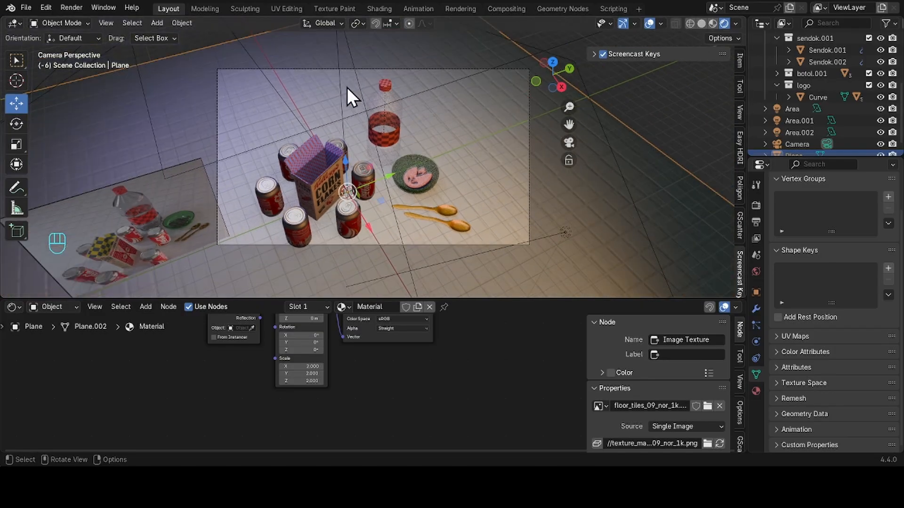
left_click(105, 23)
left_click(99, 24)
mouse_move(131, 190)
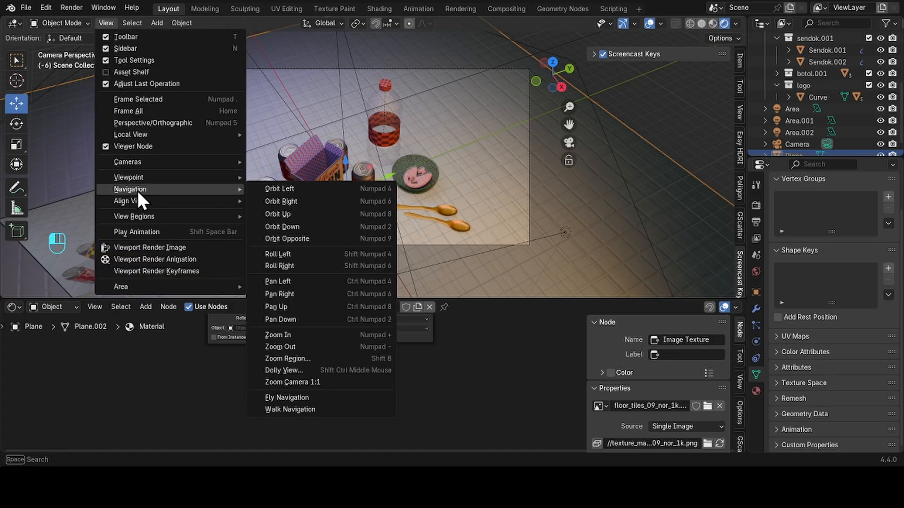
left_click(340, 415)
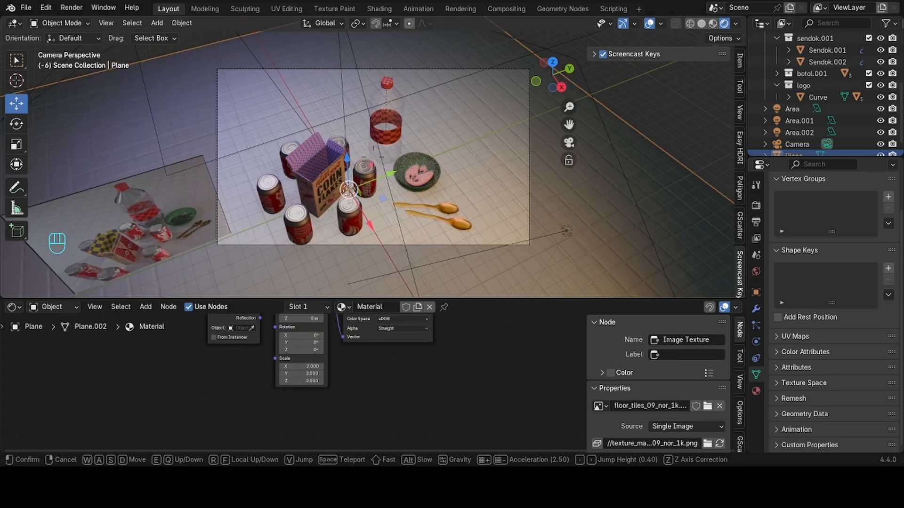
key("s")
key("s")
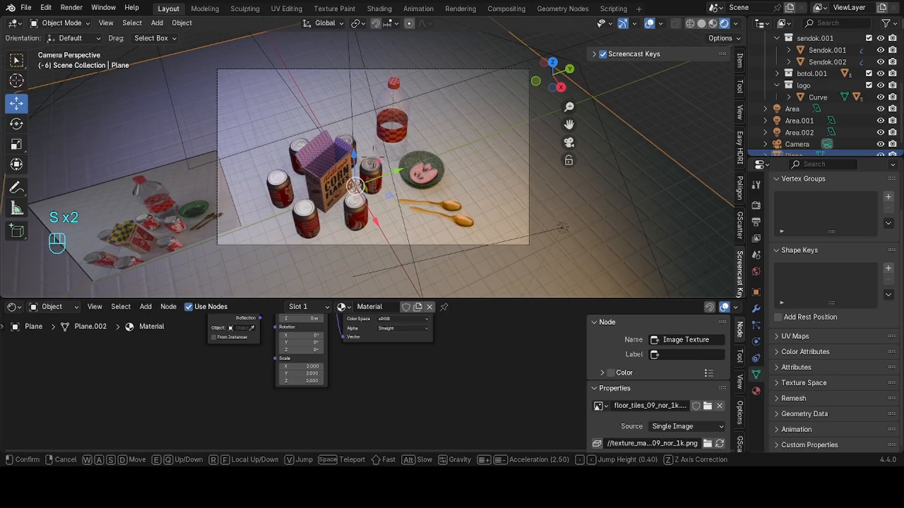
left_click(374, 157)
Step: Move the orange area light Area.001 about -3.26 m along the X axis
scroll(614, 213, "down", 2)
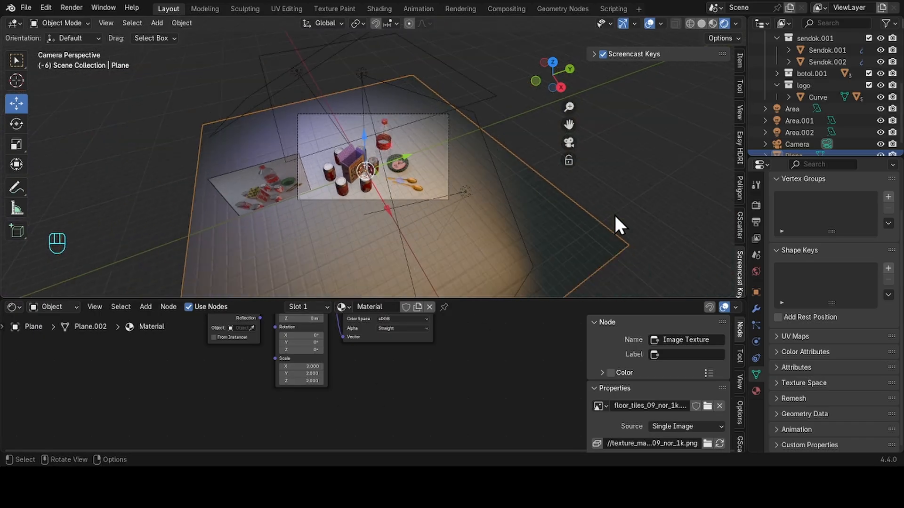
left_click(535, 268)
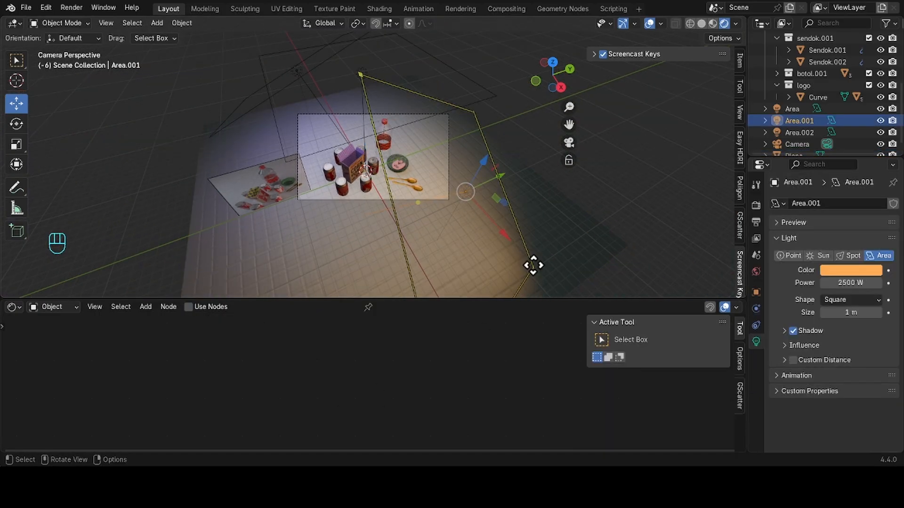
key("g")
key("x")
left_click(504, 240)
middle_click_drag(361, 150, 437, 174)
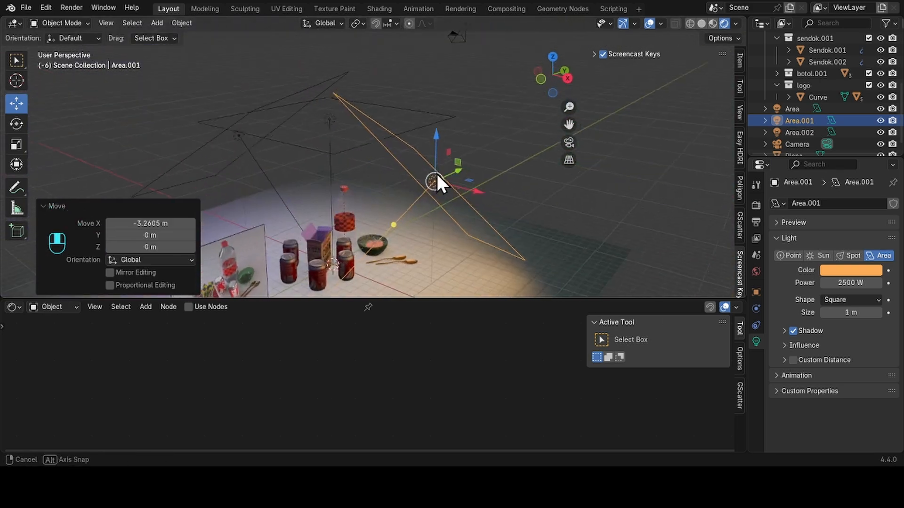
Step: Return to the camera view and render a still image of the scene to check the lighting
key("KP_0")
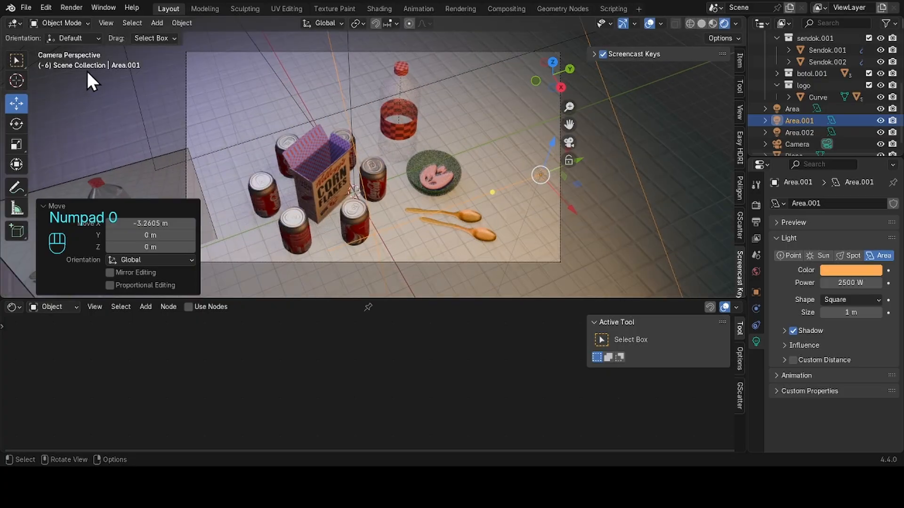
left_click(70, 7)
left_click(113, 21)
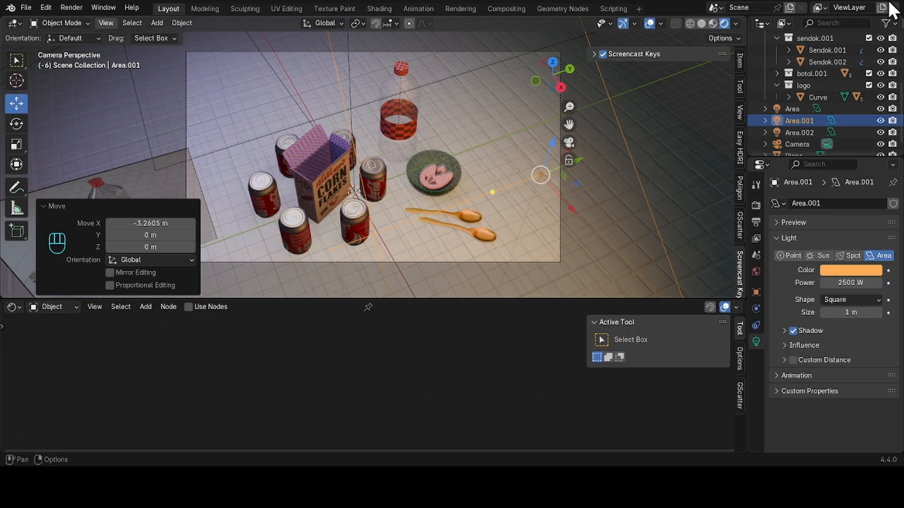
Step: Select the bottle and set its botol material's Roughness to 0.347 and IOR to 57.2
middle_click_drag(316, 160, 450, 88, "shift")
left_click(450, 88)
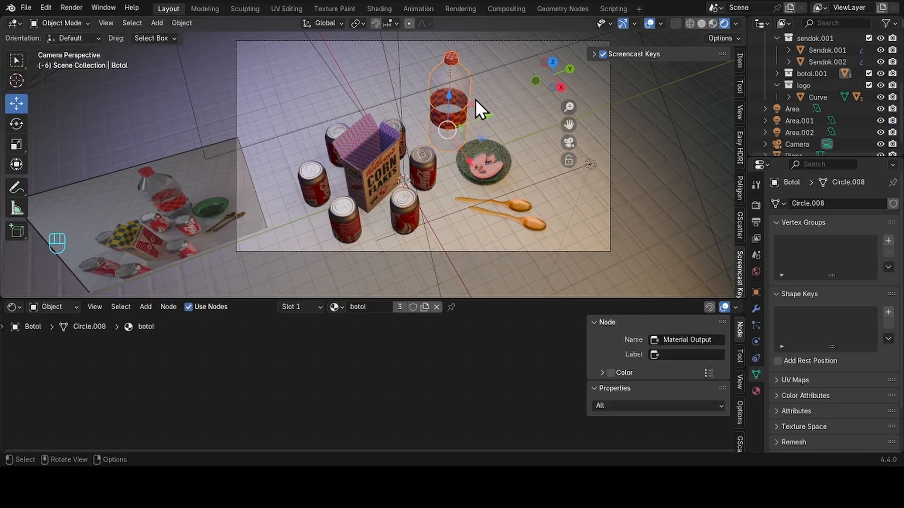
scroll(476, 100, "up", 4)
middle_click_drag(436, 151, 431, 153, "shift")
scroll(470, 346, "down", 5)
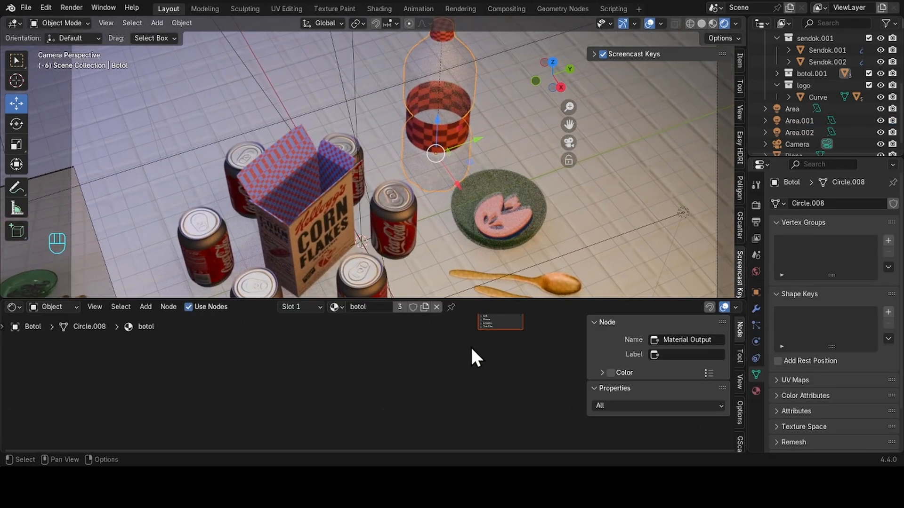
middle_click_drag(512, 335, 441, 385)
scroll(438, 358, "up", 7)
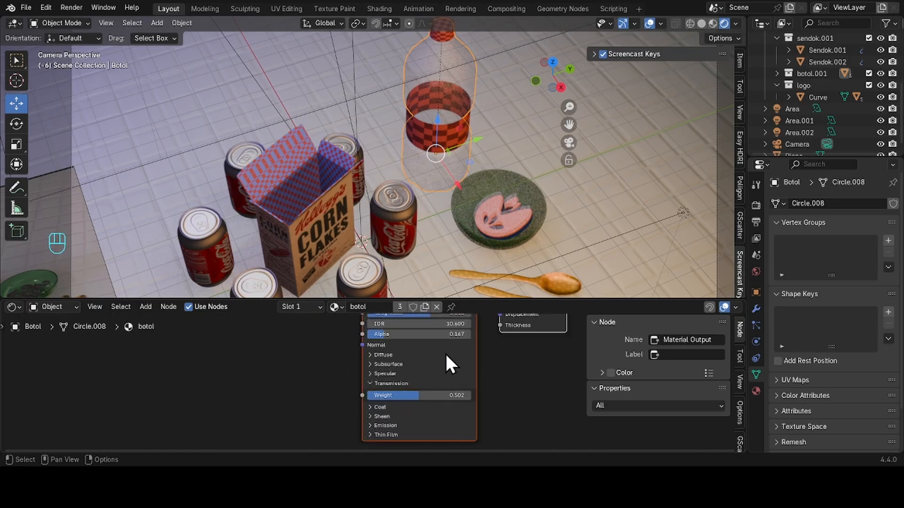
left_click_drag(313, 363, 283, 349)
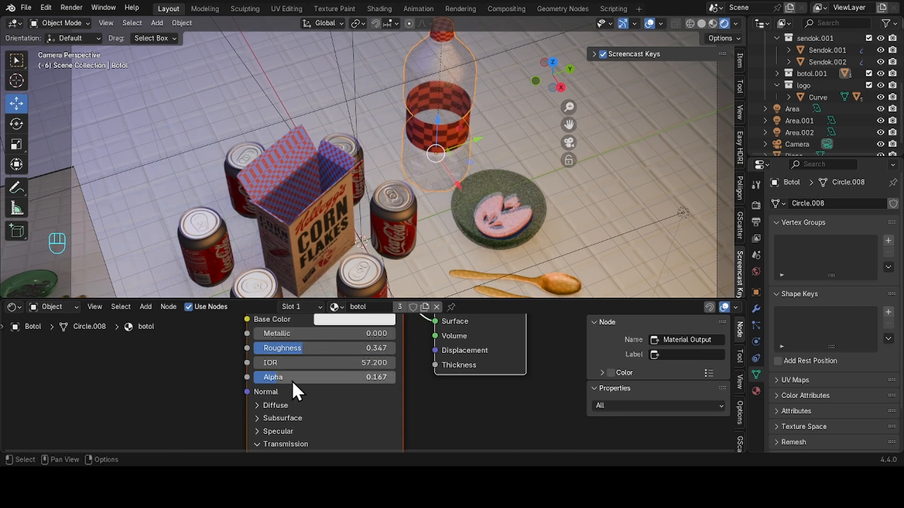
Step: Set the bottle material's Alpha to 0.327 and Roughness to 0.329, checking the bottle up close
left_click_drag(299, 382, 321, 377)
middle_click_drag(505, 123, 422, 44)
scroll(362, 222, "up", 5)
middle_click_drag(422, 45, 380, 186)
middle_click_drag(379, 186, 435, 94, "shift")
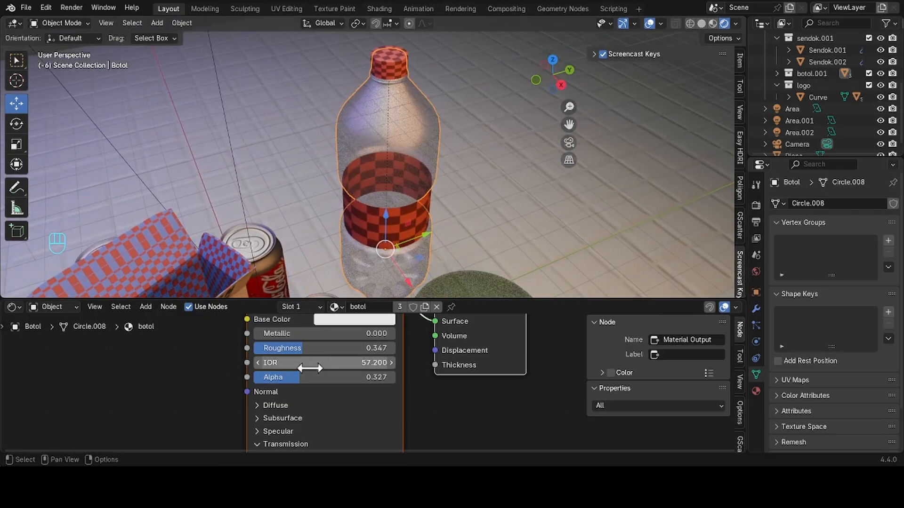
left_click_drag(303, 349, 300, 349)
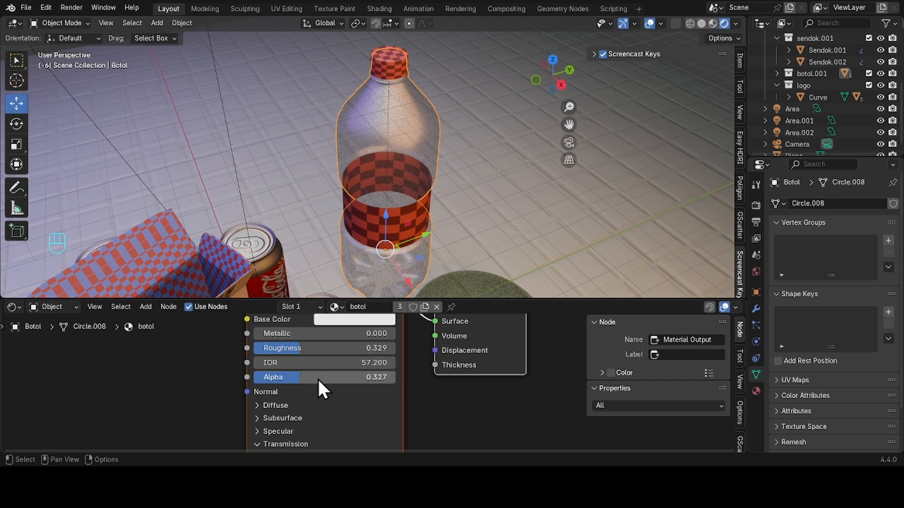
Step: Return to the camera view and set the bottle material's Metallic to 0.040, Roughness to 0.347 and IOR to 55.1
key("KP_0")
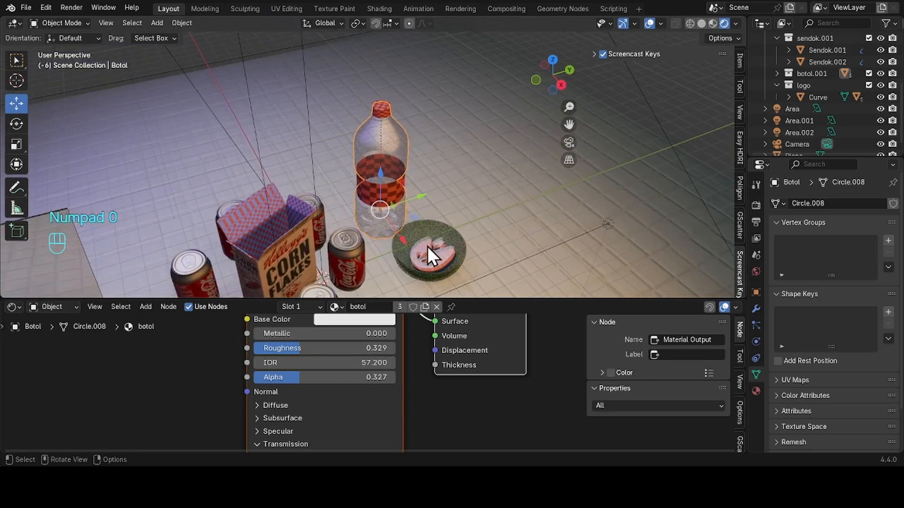
key("KP_0")
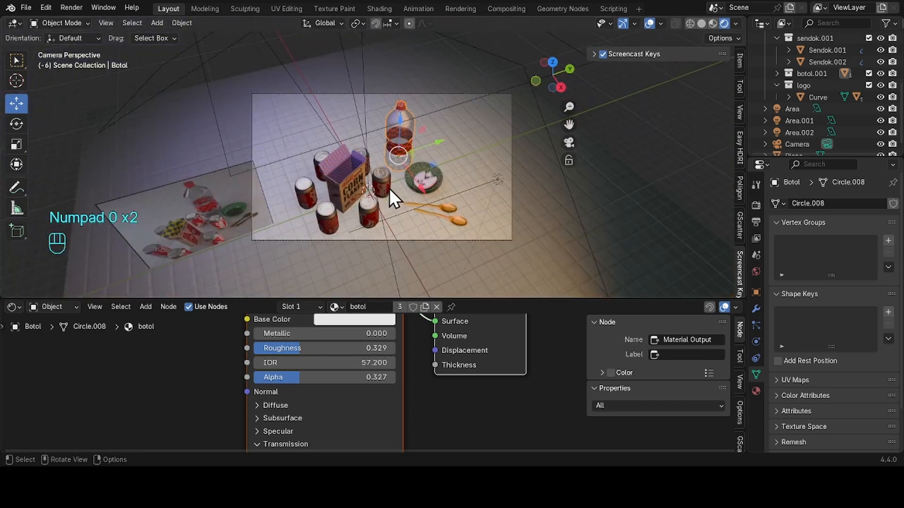
left_click_drag(292, 335, 294, 364)
Step: Render a still image of the scene with the adjusted bottle material
left_click(104, 7)
left_click(75, 9)
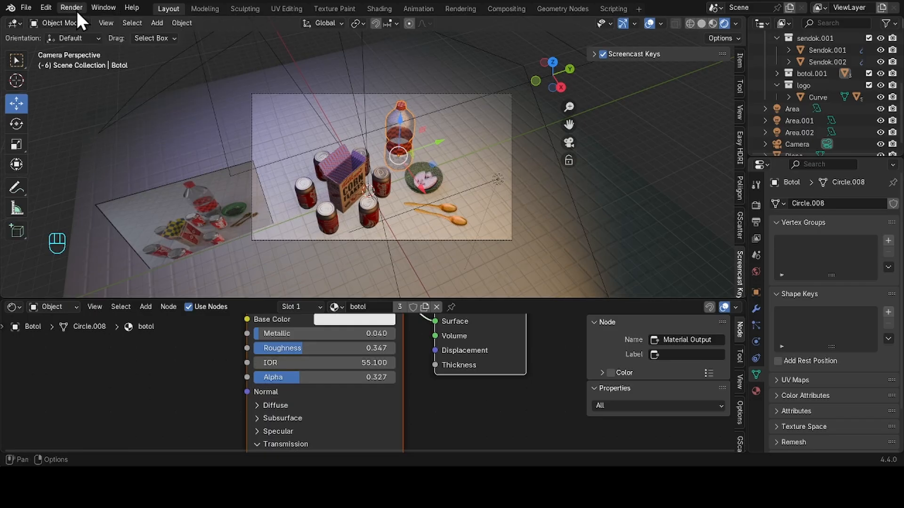
left_click(75, 10)
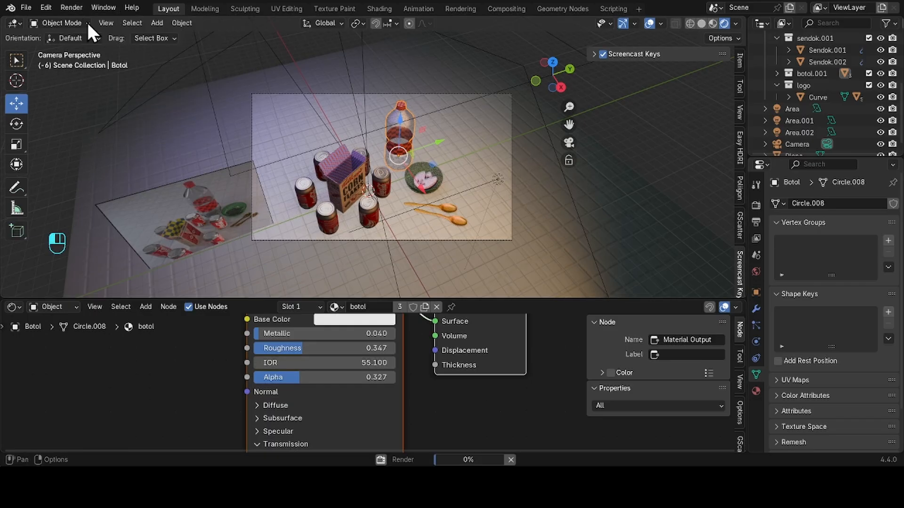